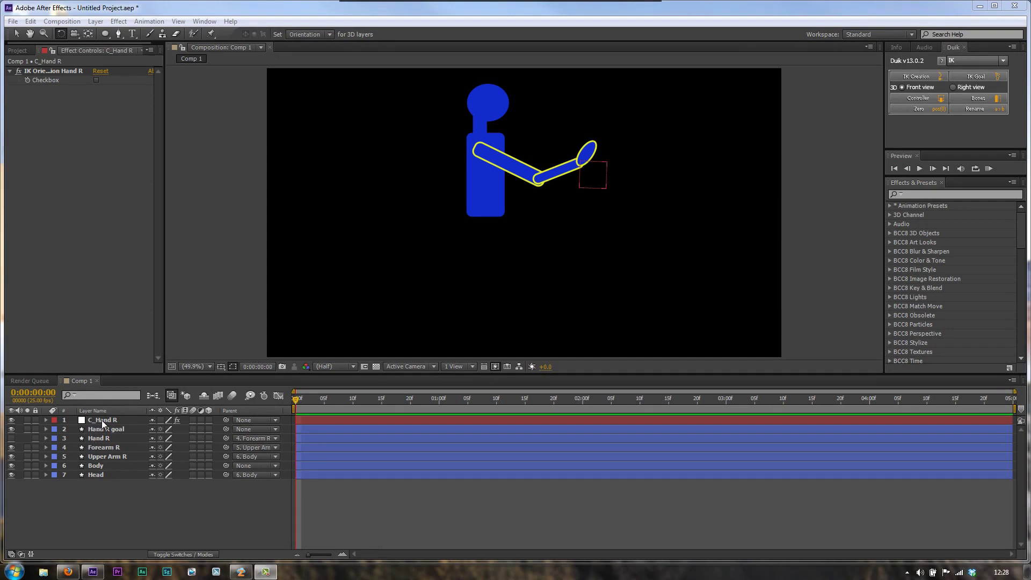
Duplicate the Hand R, Forearm R and Upper Arm R layers and move the copies below Body.
left_click(92, 491)
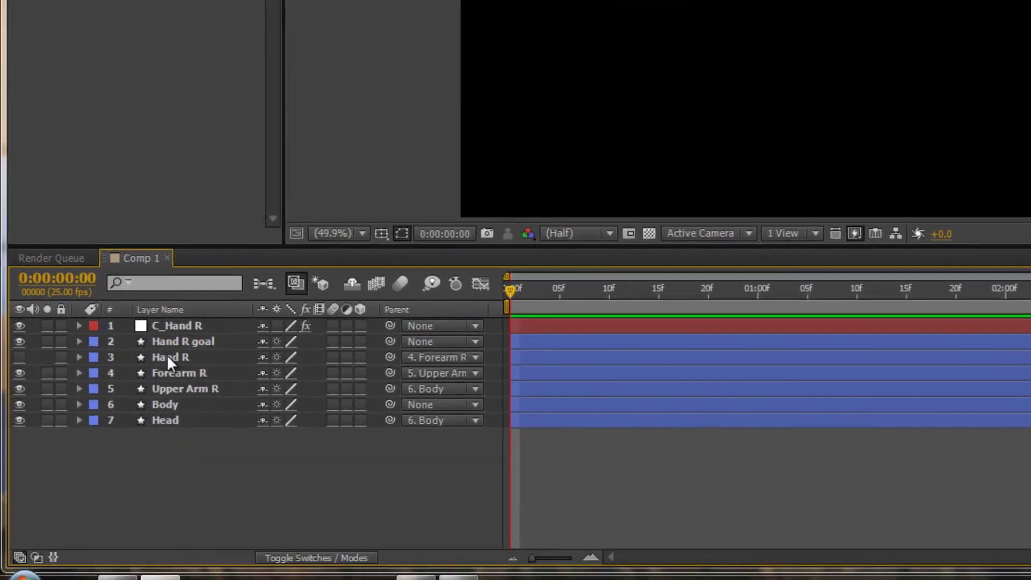
left_click(96, 438)
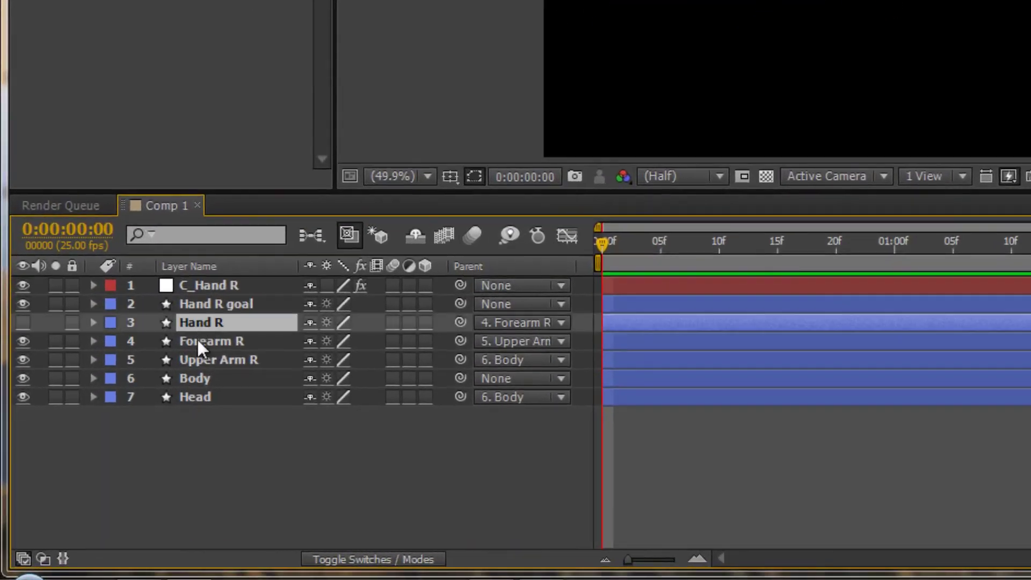
left_click(196, 359, "shift")
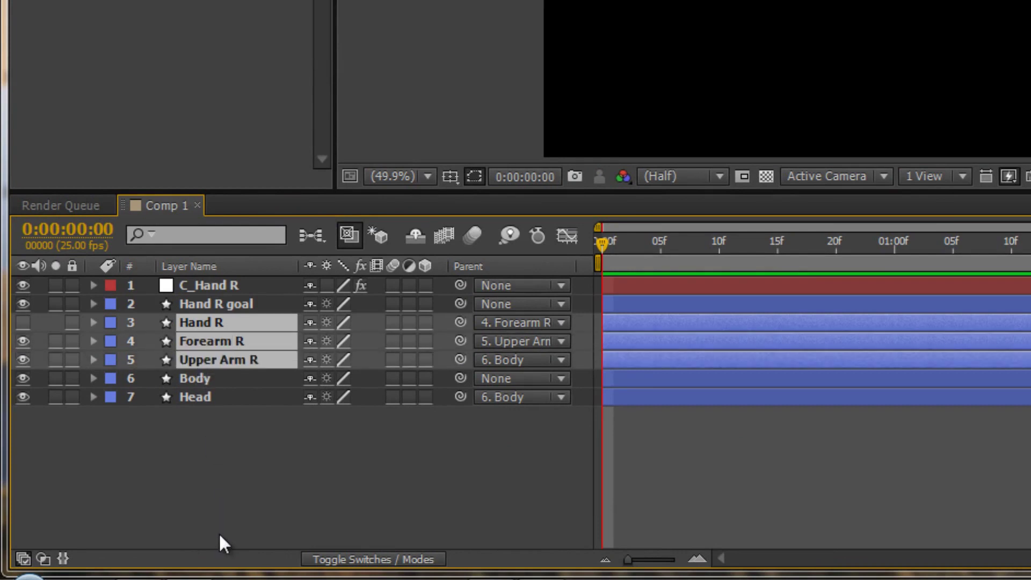
key("ctrl+d")
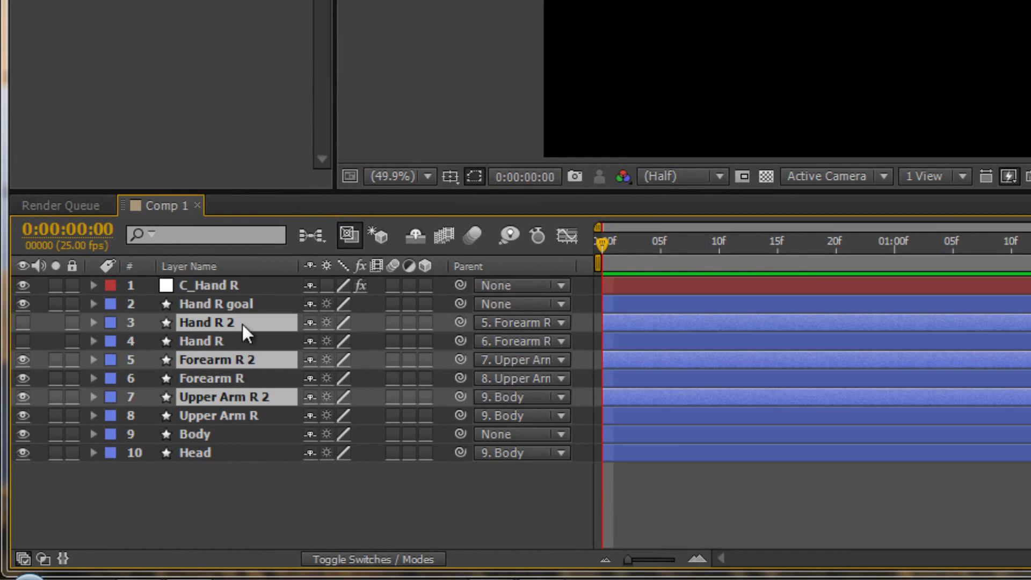
left_click_drag(243, 324, 227, 445)
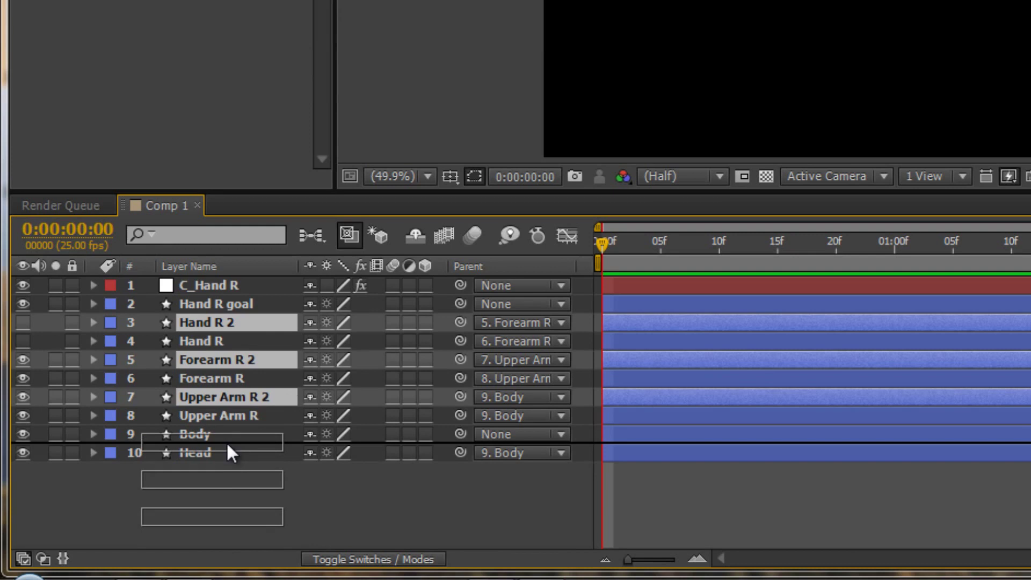
left_click_drag(227, 445, 227, 445)
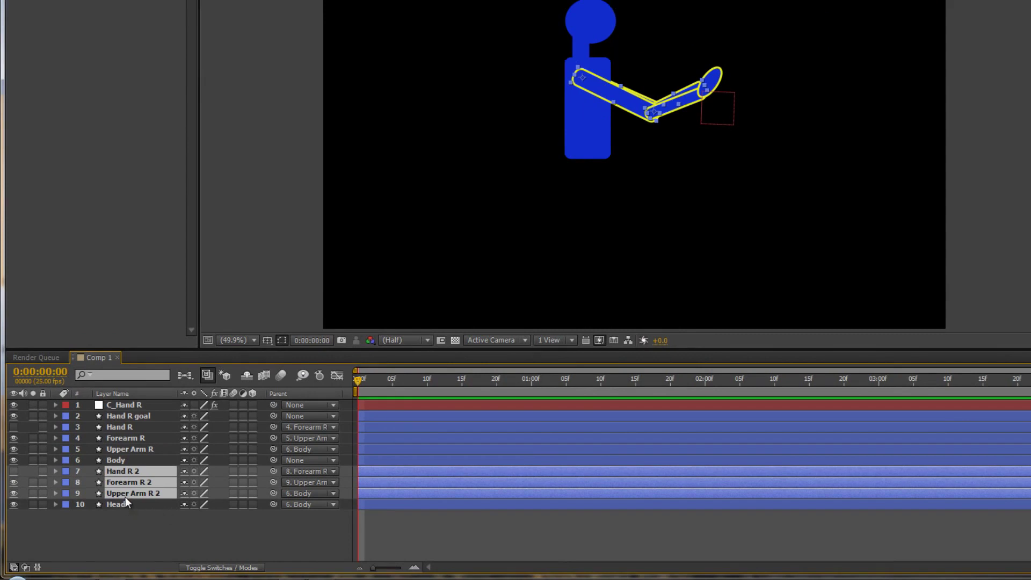
Rename the Upper Arm R 2 layer to Upper Arm L.
left_click(145, 530)
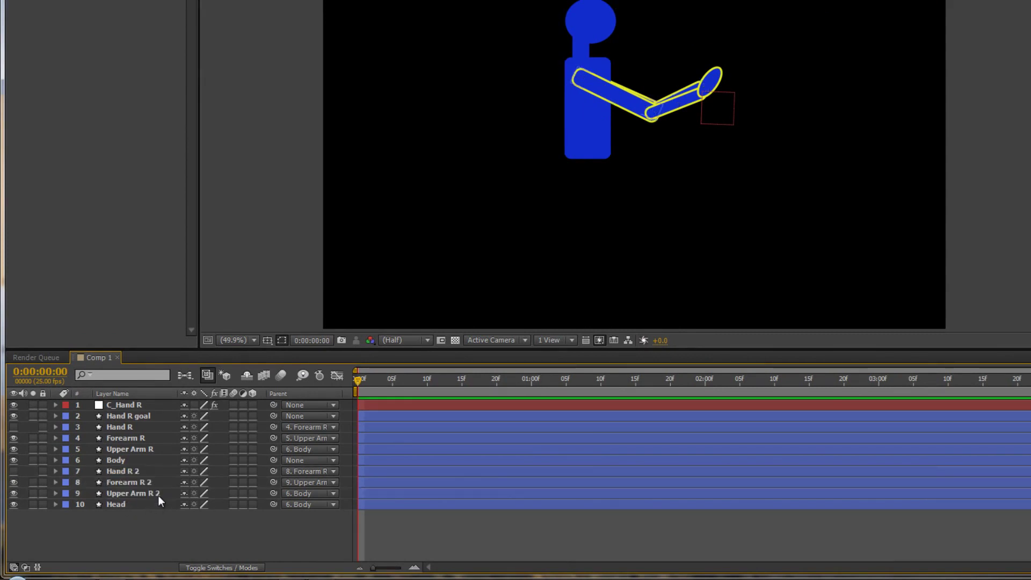
left_click(158, 495)
key("Return")
key("BackSpace")
key("BackSpace")
key("BackSpace")
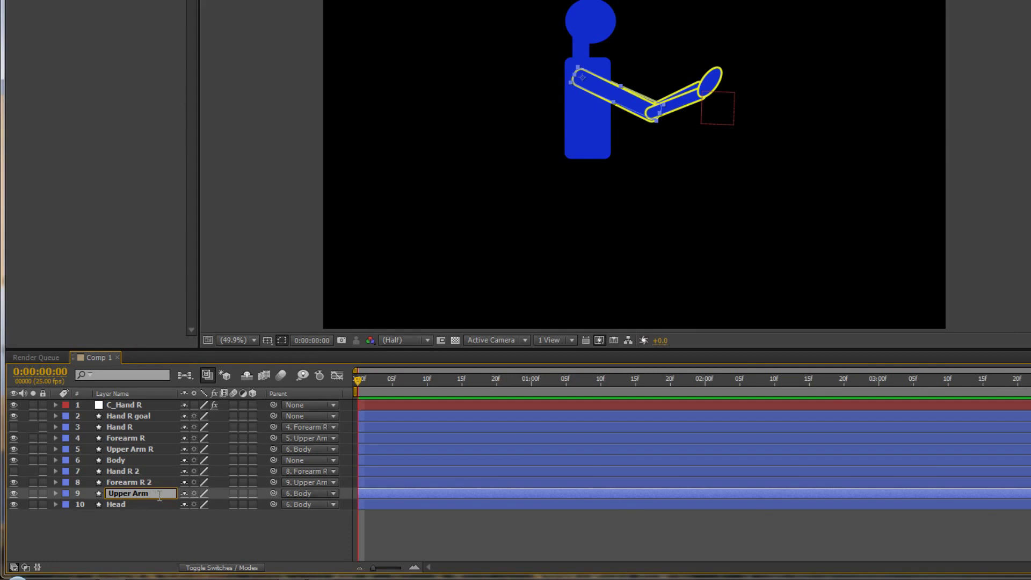
type("L")
left_click(156, 481)
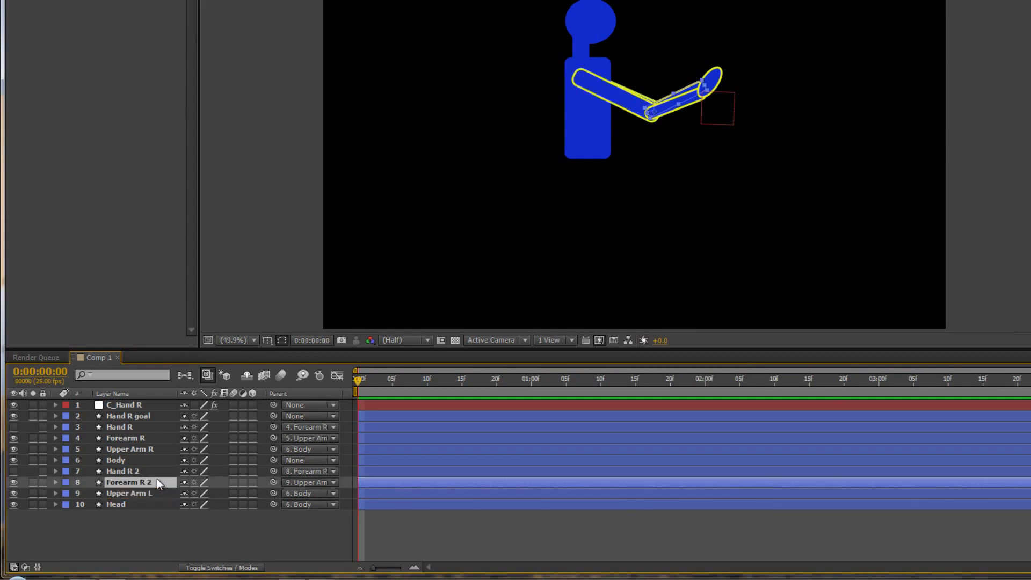
Rename the remaining duplicates to Forearm L and Hand L.
key("Return")
type("Forearm L")
key("Return")
key("ctrl+Up")
key("Return")
type("Hand L")
key("Return")
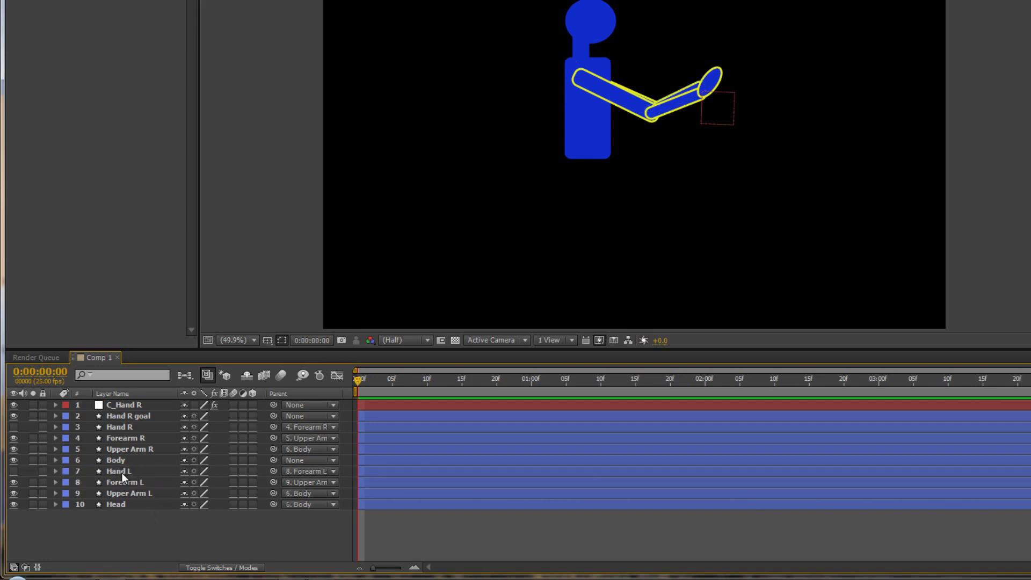
left_click(121, 473)
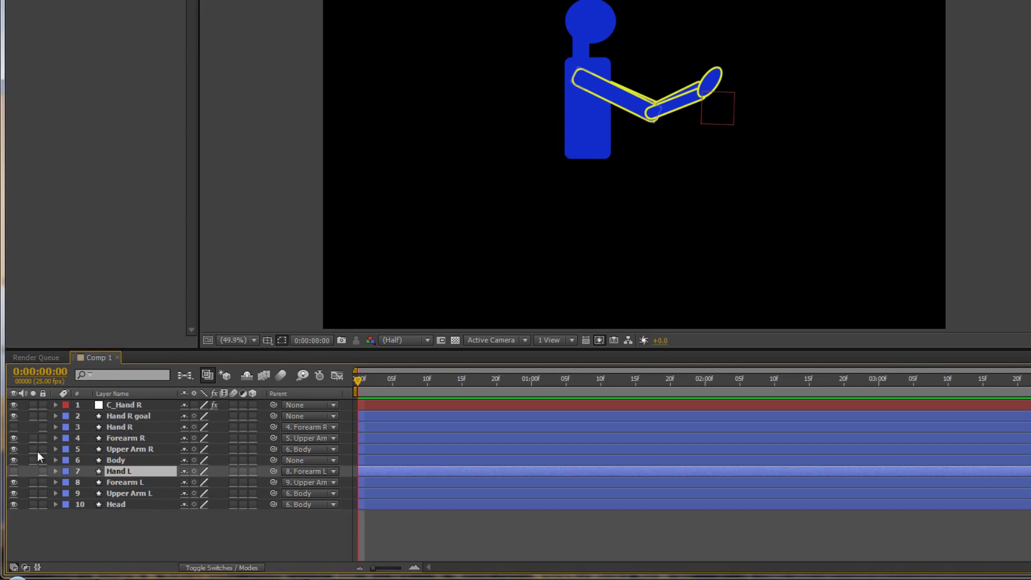
Show Hand L, add a C_Hand L controller, and apply Duik IK to Hand L, Forearm L and Upper Arm L.
left_click(13, 471)
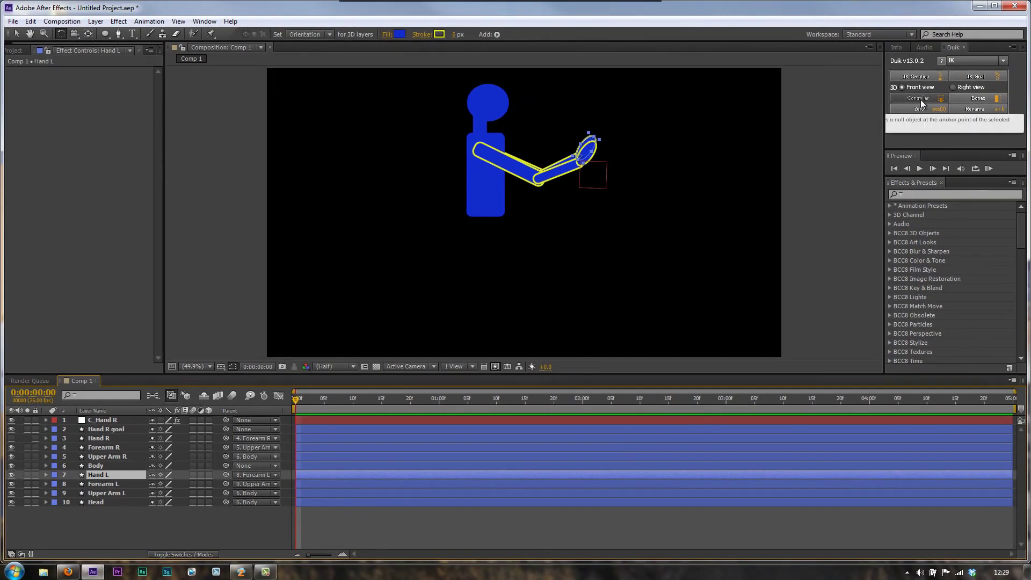
left_click(921, 103)
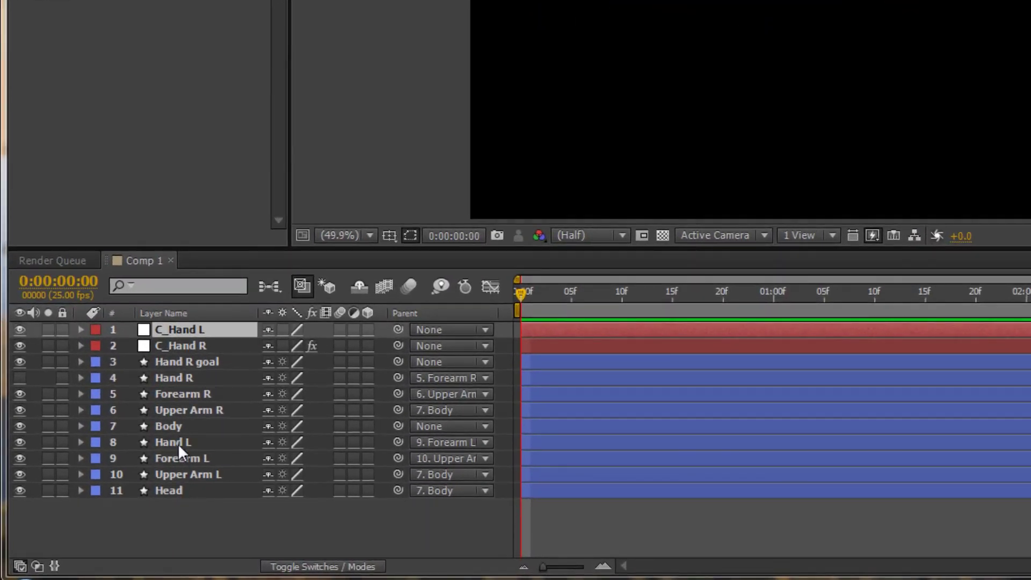
left_click(178, 442)
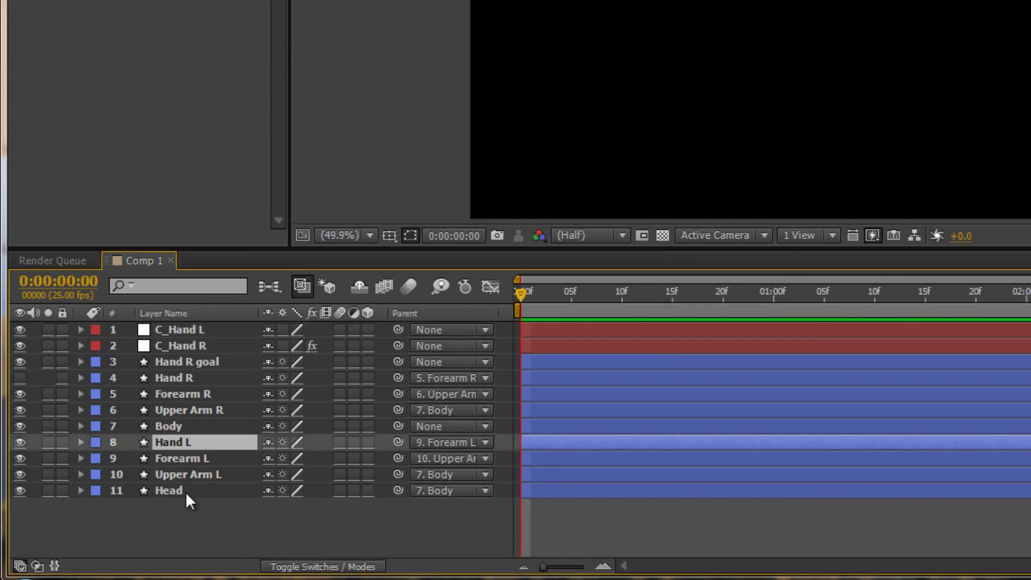
left_click(176, 458, "ctrl")
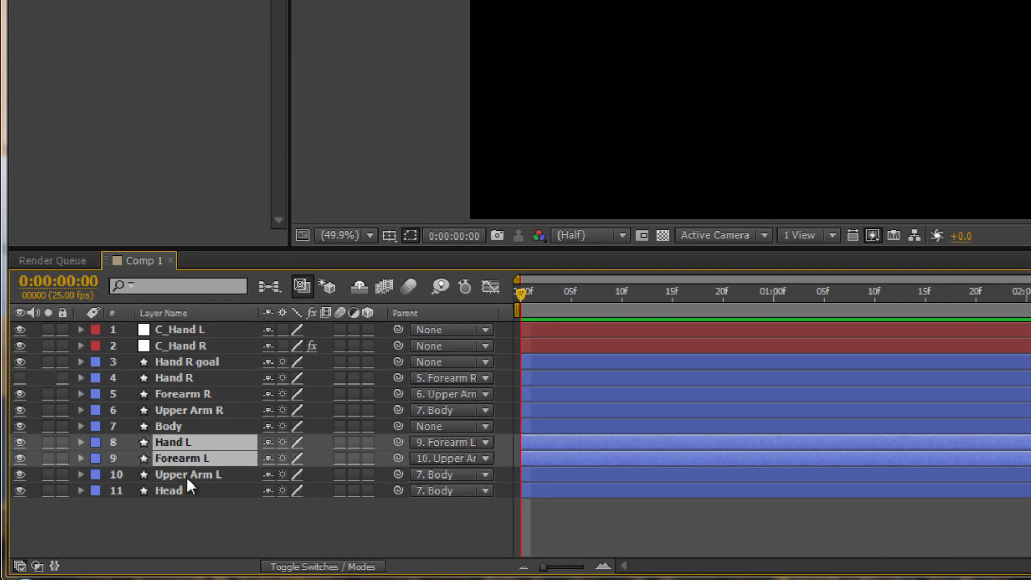
left_click(186, 476, "ctrl")
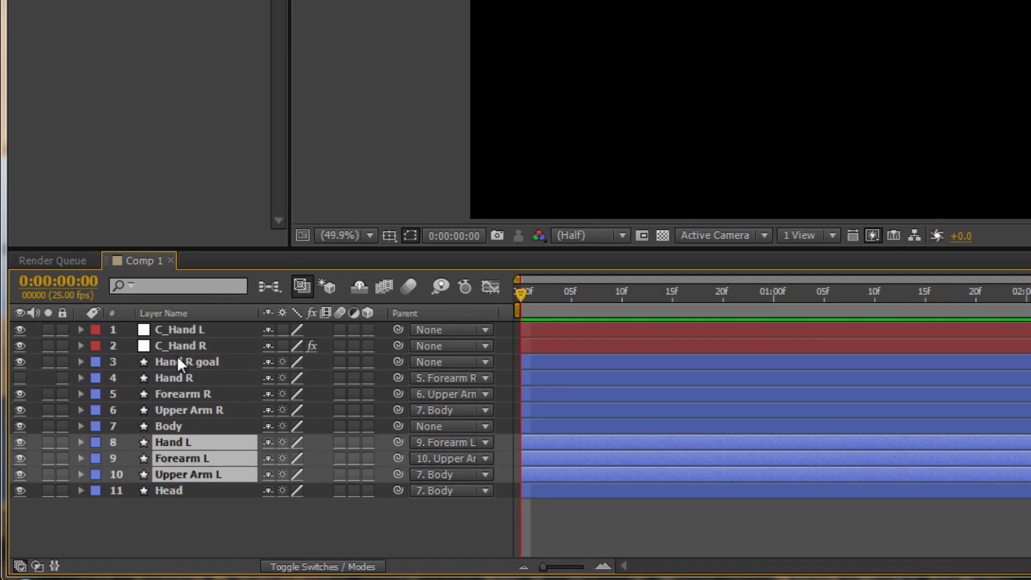
left_click(185, 324, "ctrl")
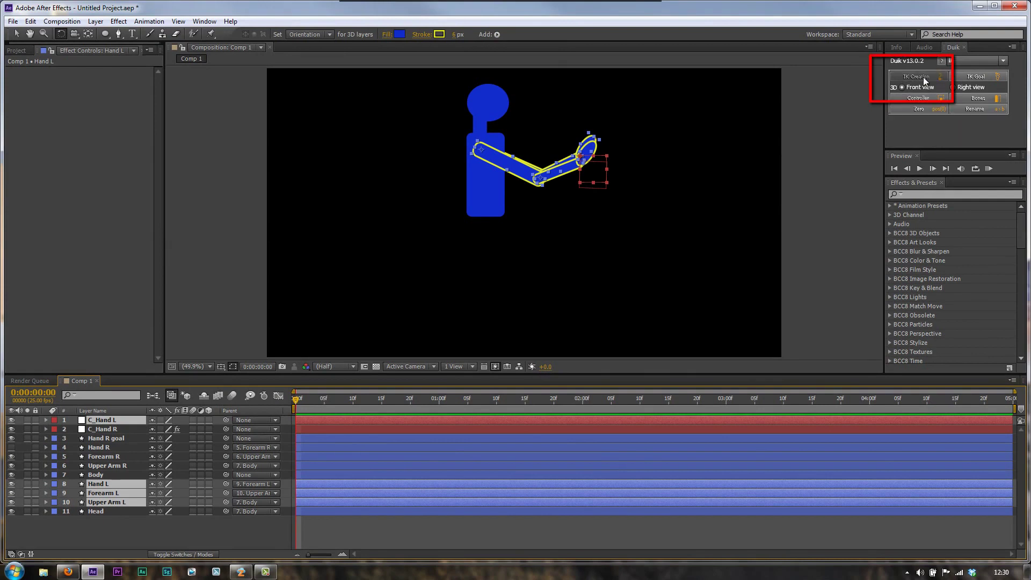
left_click(923, 76)
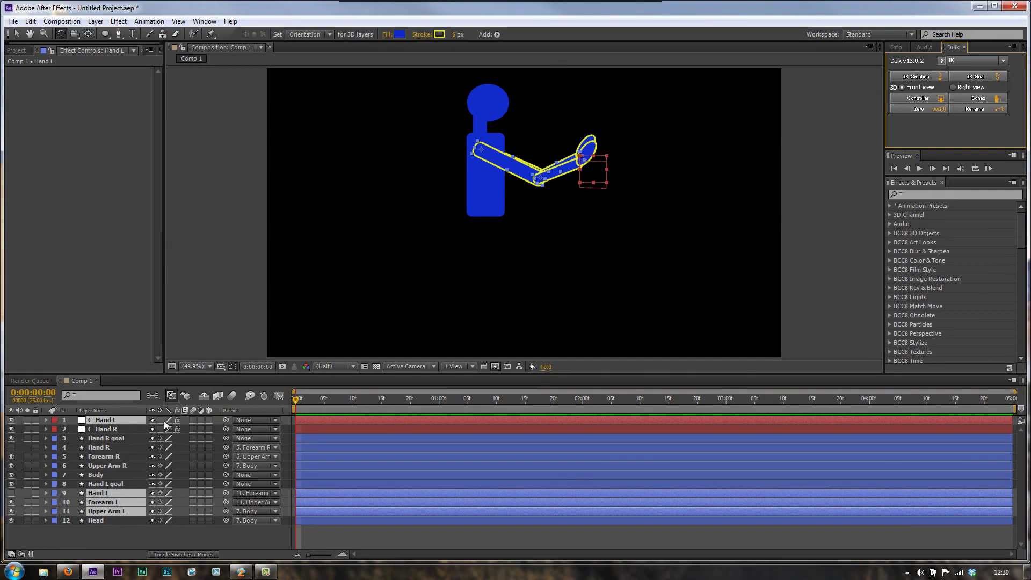
Rotate the C_Hand L controller and drag it up to raise the left arm.
left_click(127, 541)
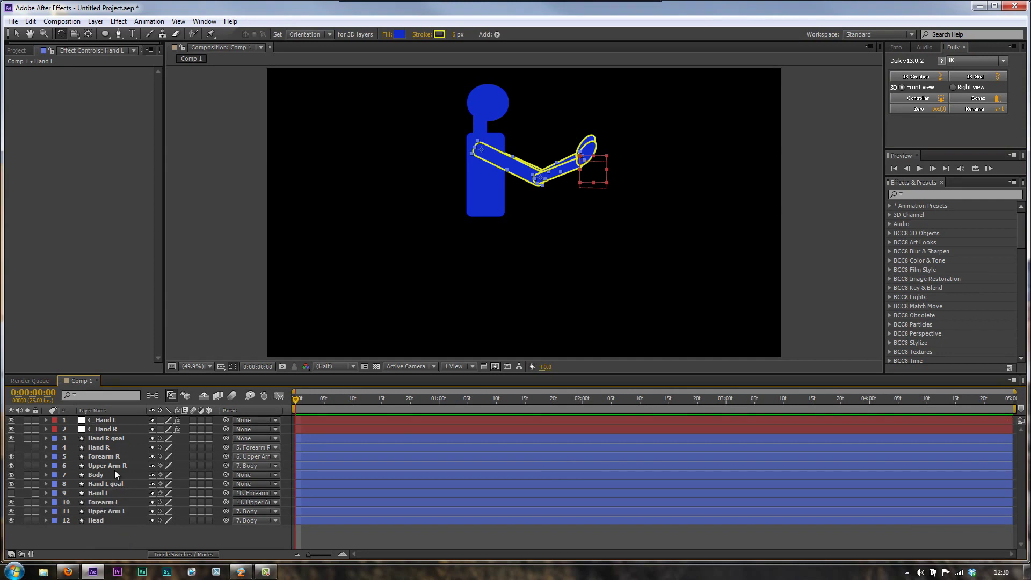
left_click(112, 419)
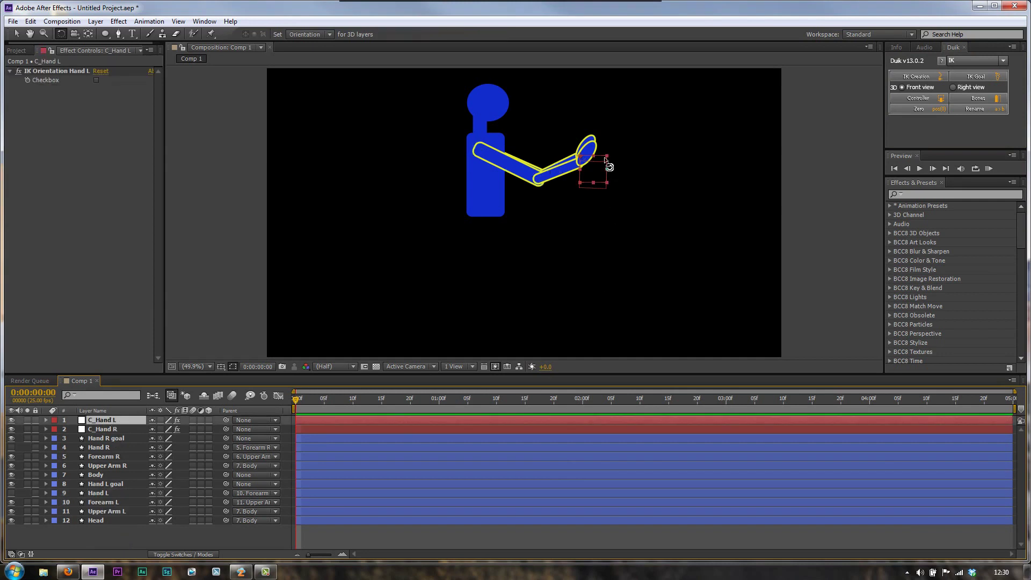
left_click_drag(607, 161, 608, 154)
key("v")
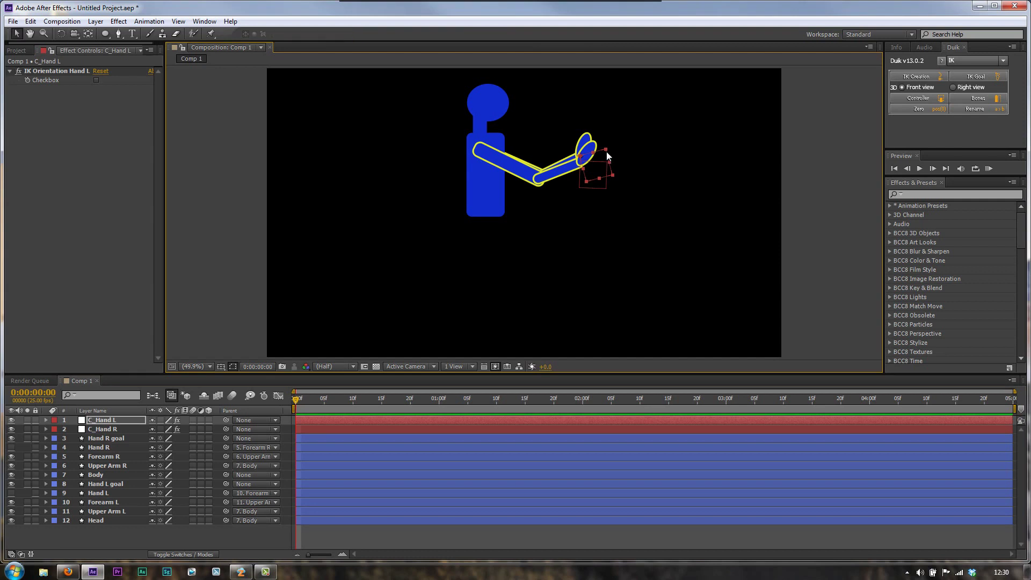
left_click_drag(607, 147, 566, 108)
Move C_Hand R so the right hand points up-right, then adjust C_Hand L's position and angle.
left_click(603, 162)
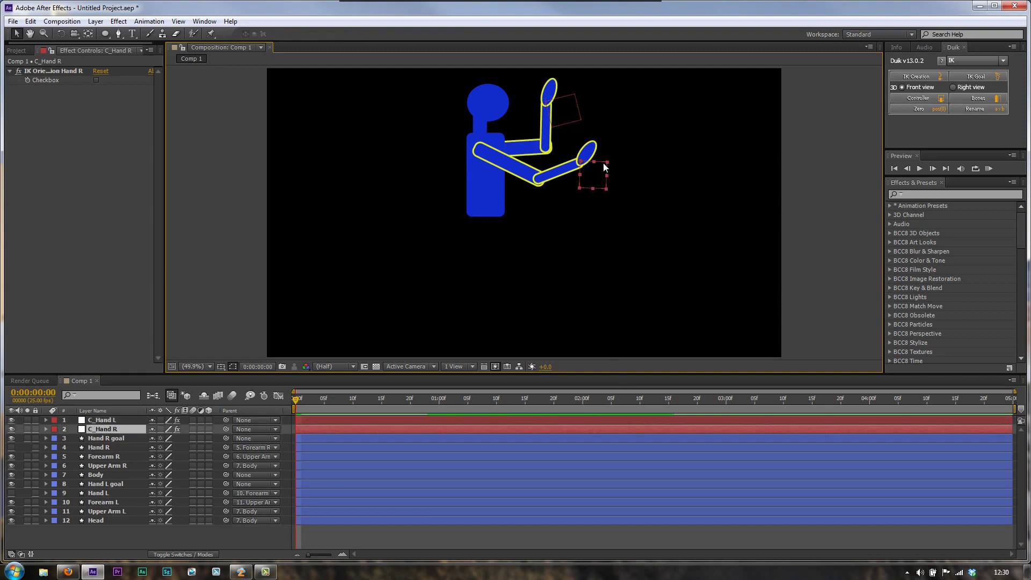
left_click_drag(603, 163, 600, 185)
left_click(579, 106)
mouse_move(586, 103)
left_mouse_down()
mouse_move(572, 102)
mouse_move(595, 113)
mouse_move(579, 101)
left_mouse_up()
key("w")
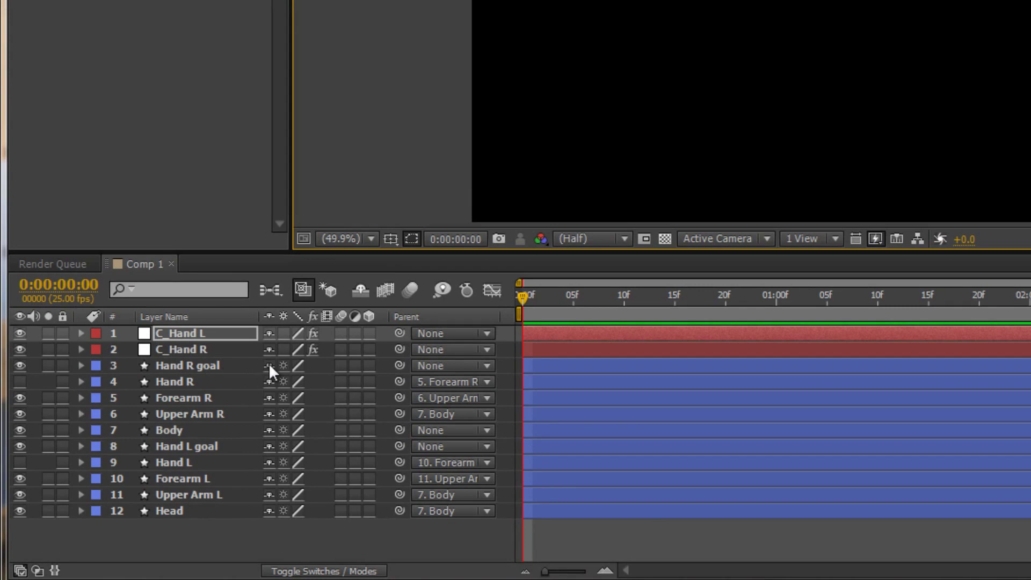
Mark the arm and goal layers as shy and hide them from the timeline.
left_click_drag(268, 364, 269, 380)
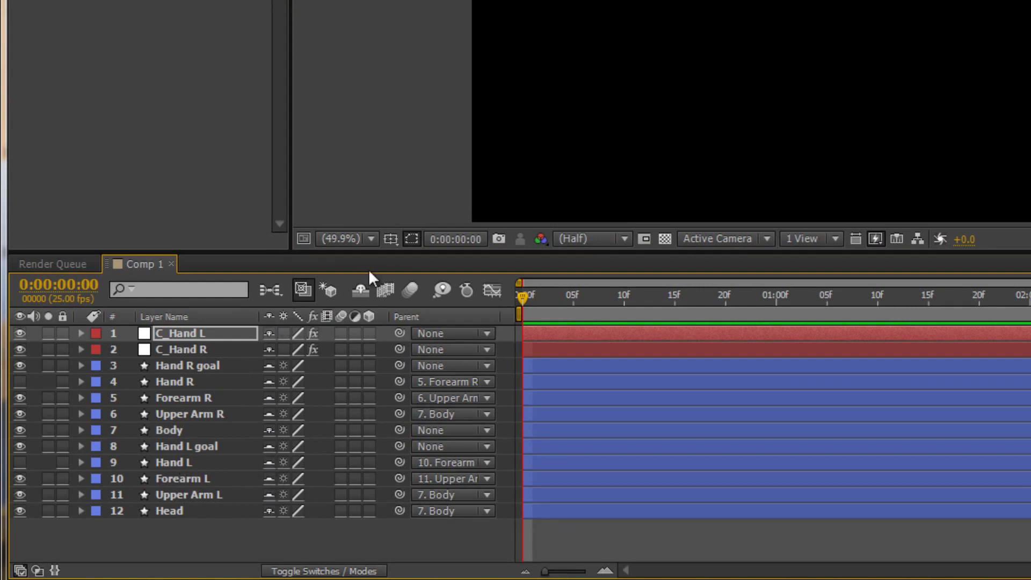
left_click(360, 293)
left_click(160, 494)
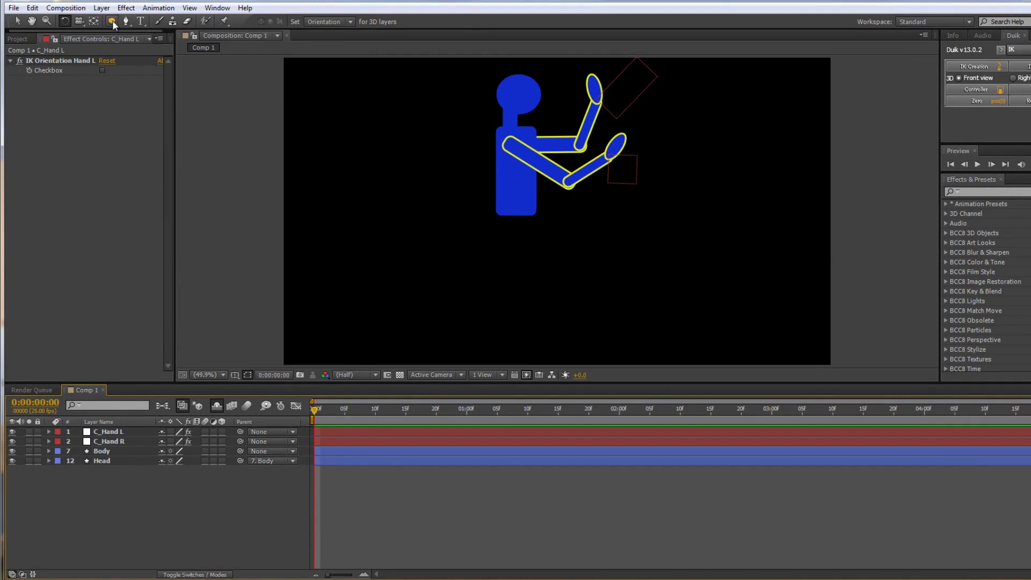
Draw a rectangle below the body as a thigh and name its layer Thigh.
mouse_move(115, 23)
left_mouse_down()
mouse_move(140, 43)
mouse_move(149, 37)
left_mouse_up()
mouse_move(502, 201)
left_mouse_down()
mouse_move(514, 207)
mouse_move(526, 275)
left_mouse_up()
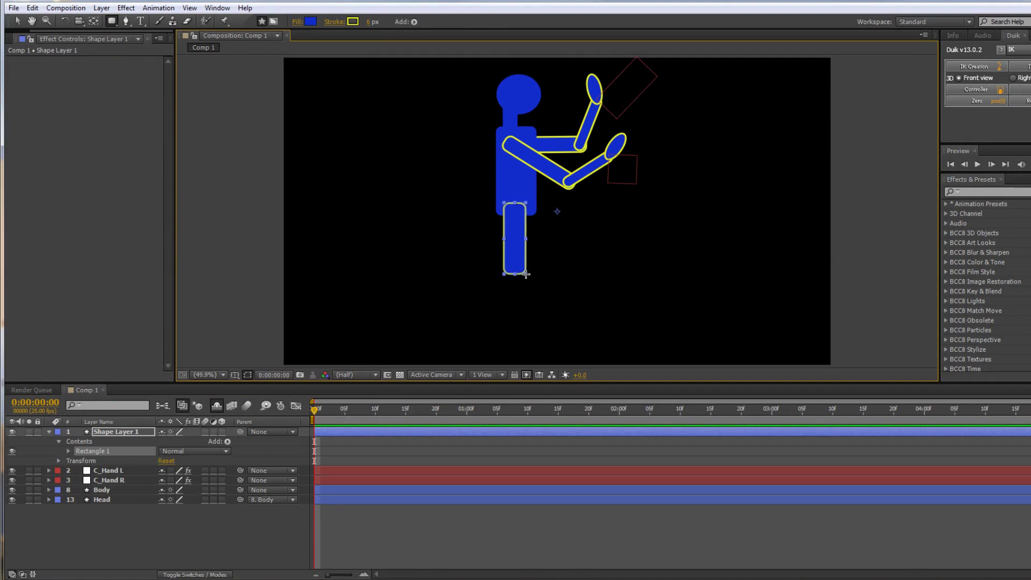
left_click(121, 432)
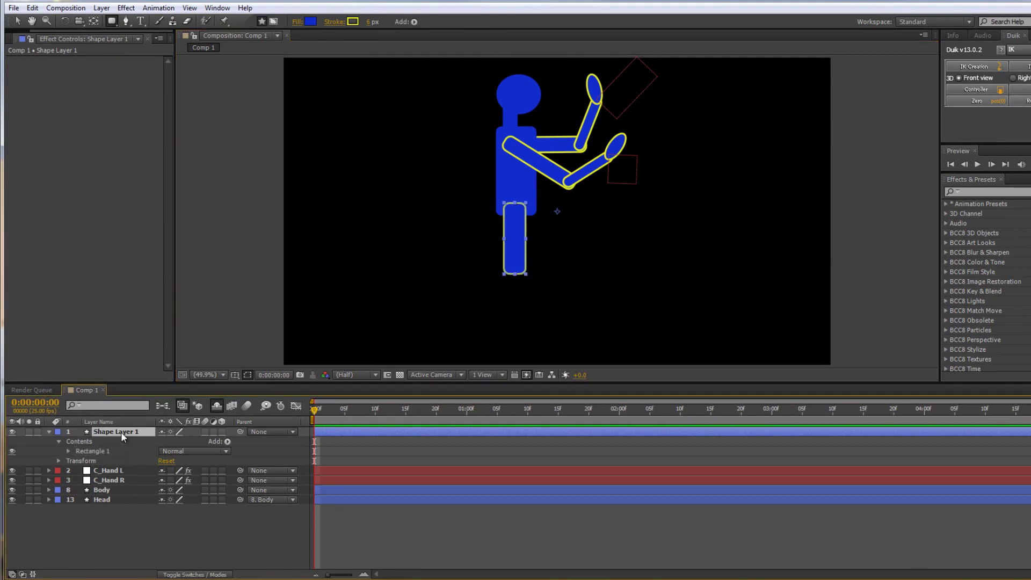
key("Return")
type("Thigh")
key("Return")
left_click(125, 525)
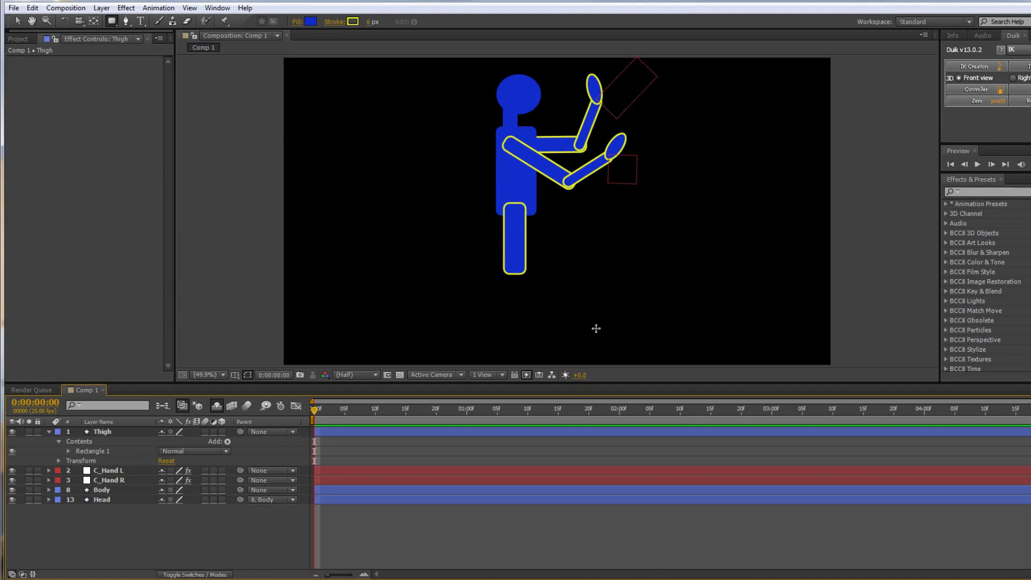
Draw a shin rectangle below the thigh and name its layer Shin.
left_click_drag(507, 263, 524, 275)
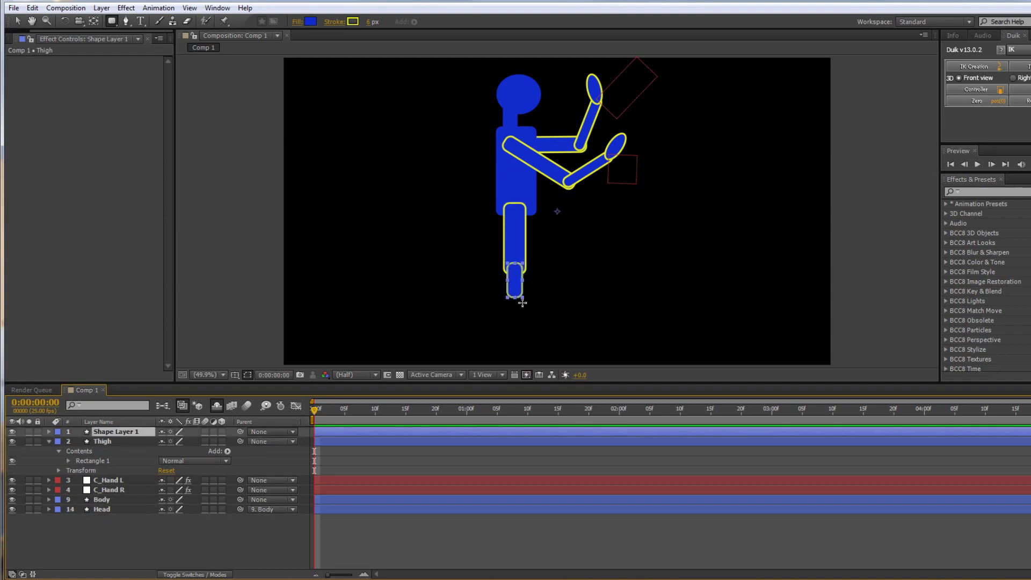
left_click_drag(522, 307, 523, 318)
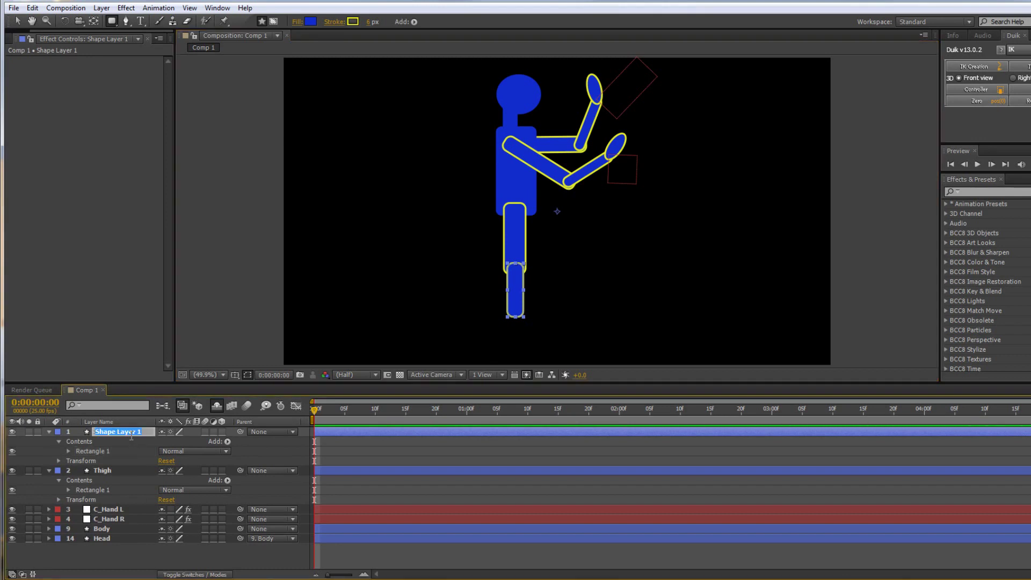
type("Shin")
key("Return")
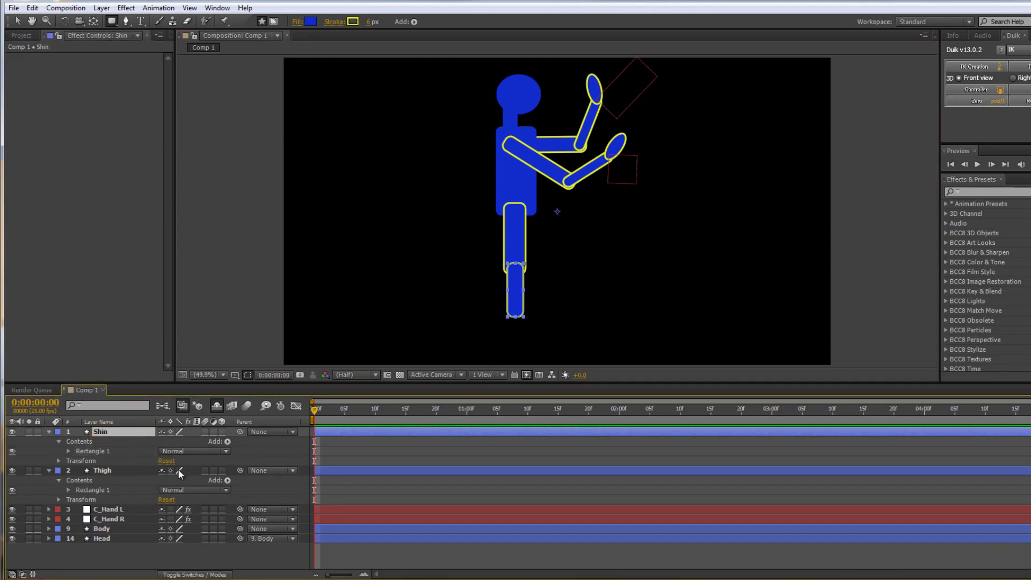
Draw an oval foot at the bottom of the shin and name the layer Foot R.
left_click(108, 555)
left_click(105, 51)
left_click_drag(113, 20, 143, 49)
left_click_drag(510, 304, 548, 320)
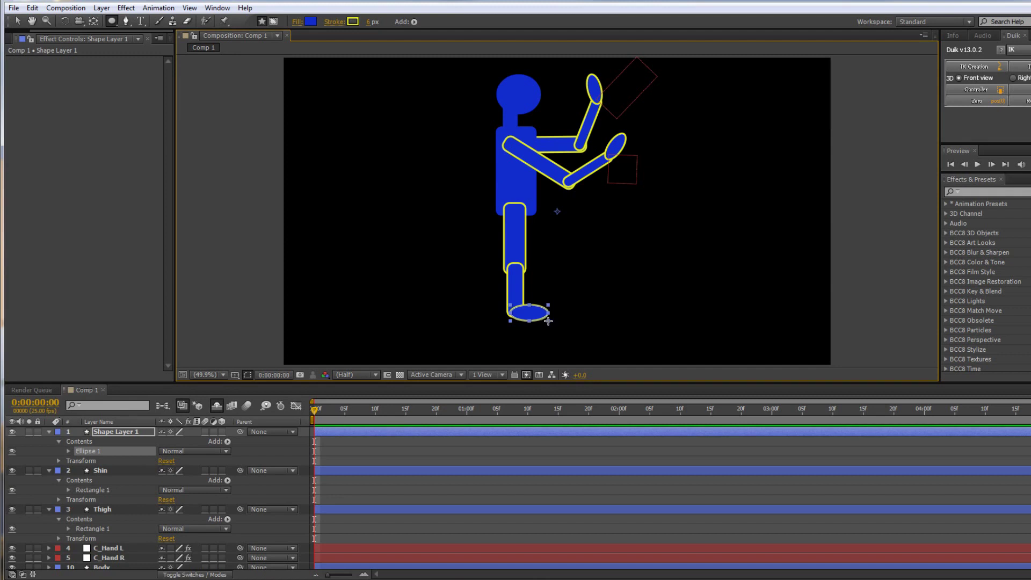
left_click(121, 430)
key("Return")
type("Foot")
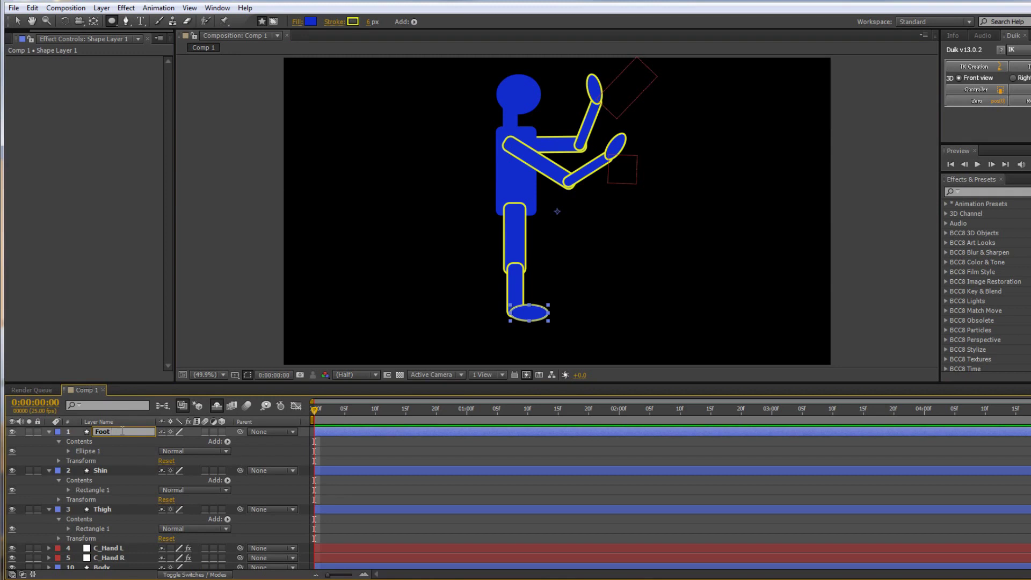
type(" R")
Rename the Shin and Thigh layers to Shin R and Thigh R.
left_click(129, 469)
key("Return")
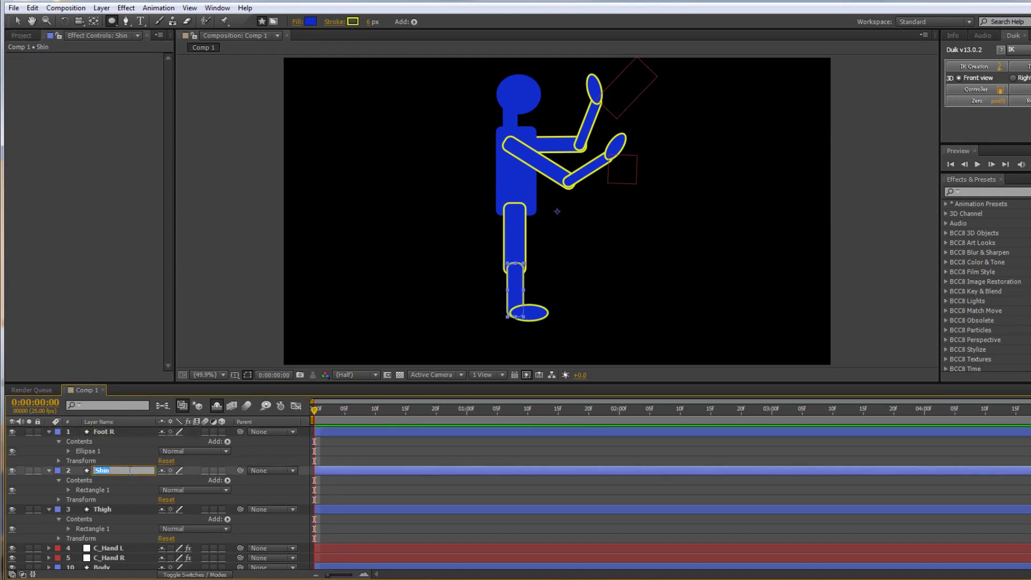
left_click(130, 470)
left_click(108, 513)
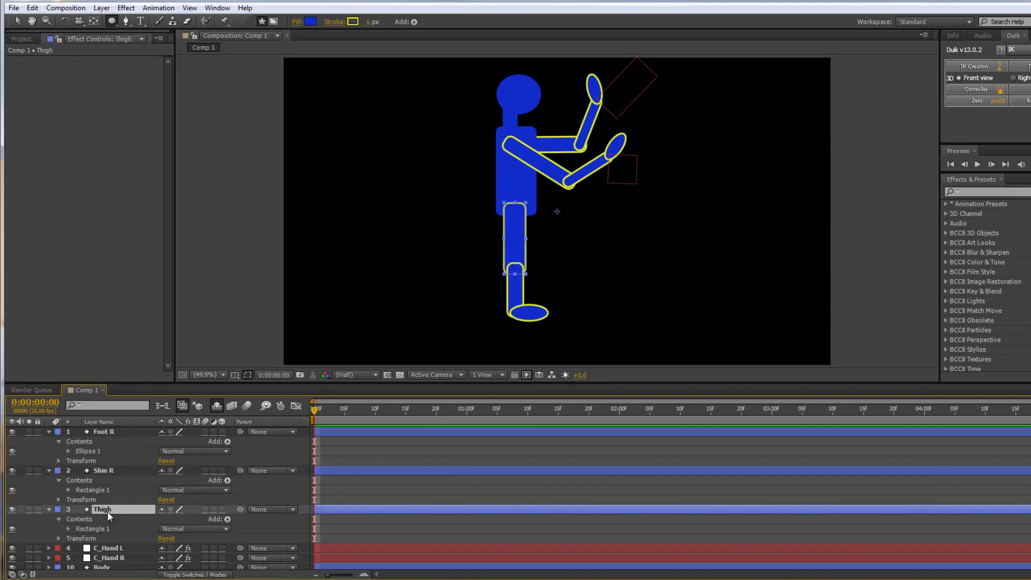
key("Return")
left_click(109, 512)
key("Return")
Collapse Foot R, Shin R and Thigh R and move them below C_Hand R, just above Body.
left_click(50, 431)
key("ctrl+shift+a")
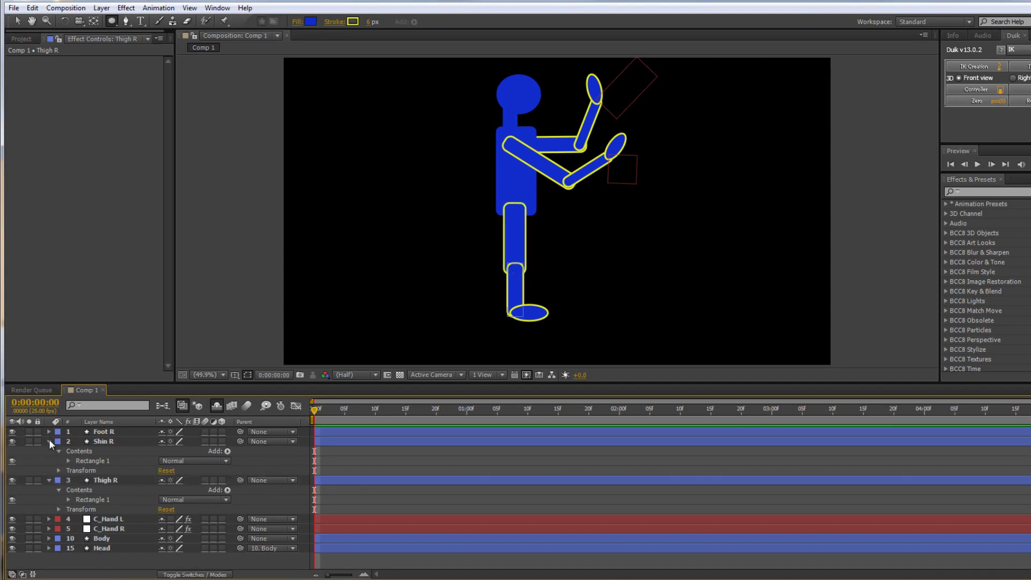
left_click(49, 440)
left_click(49, 451)
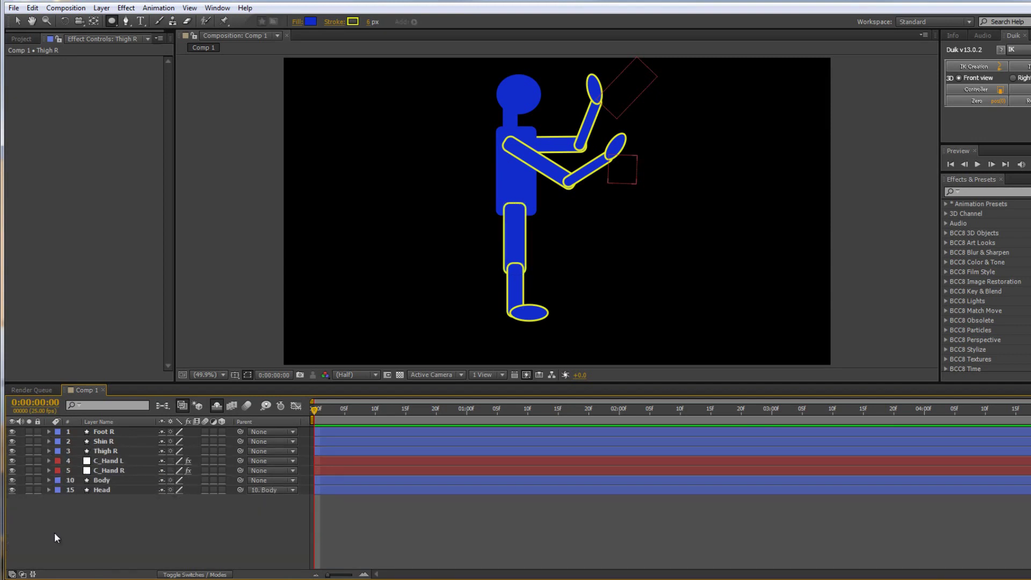
left_click(96, 429)
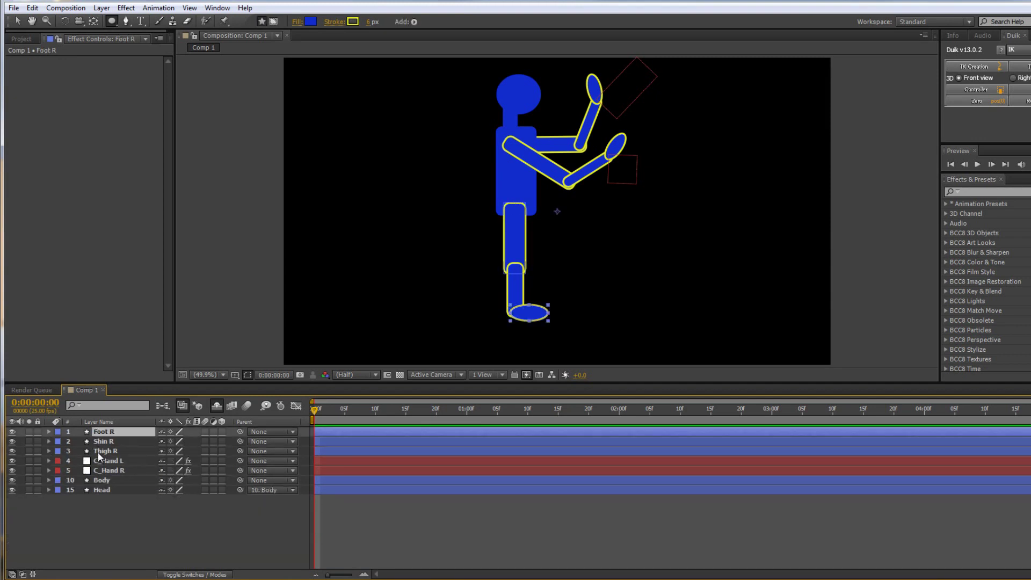
left_click(98, 452, "shift")
left_click_drag(97, 452, 96, 477)
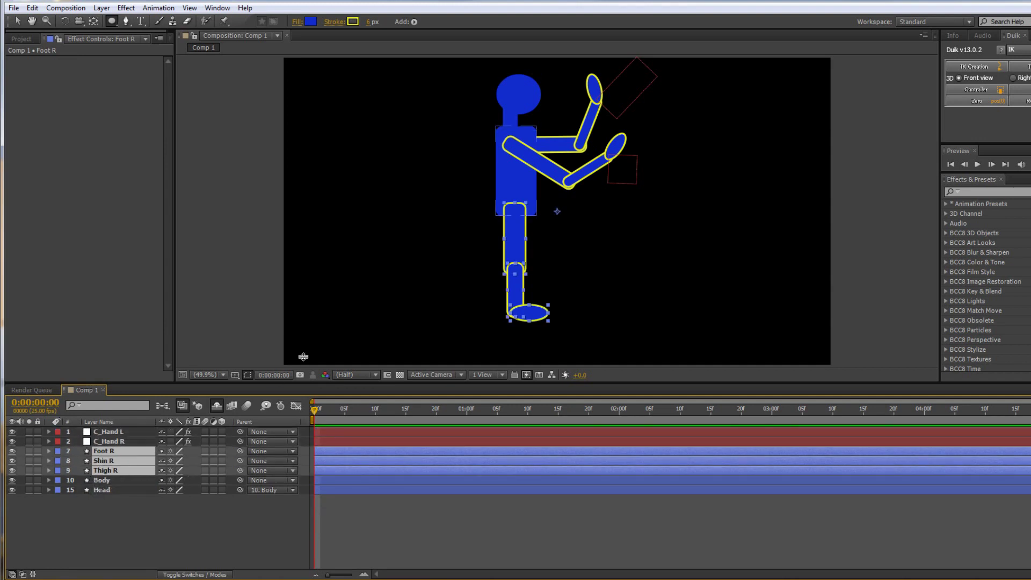
Parent Thigh R to Body, Shin R to Thigh R, and Foot R to Shin R.
left_click(108, 513)
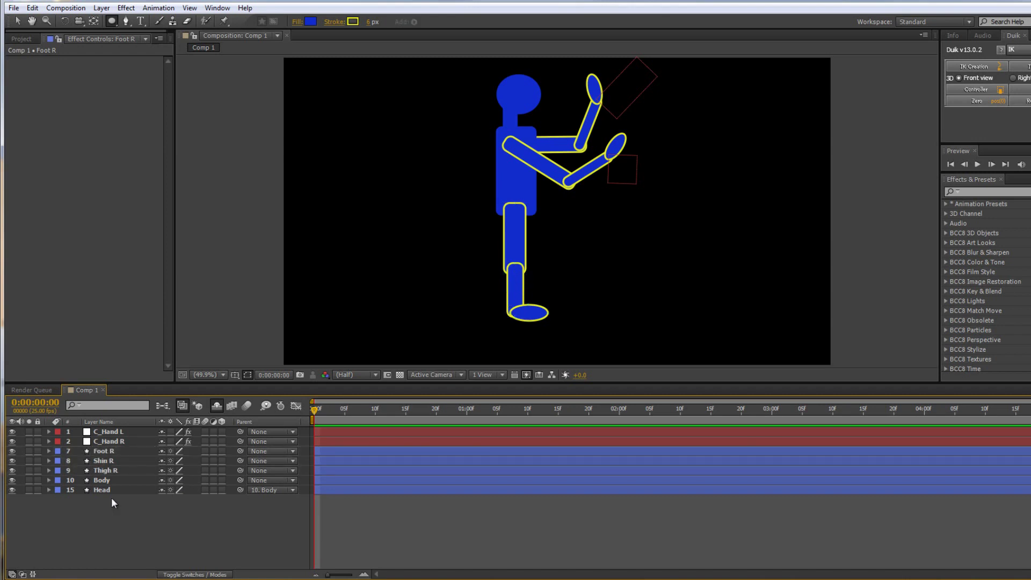
left_click(115, 470)
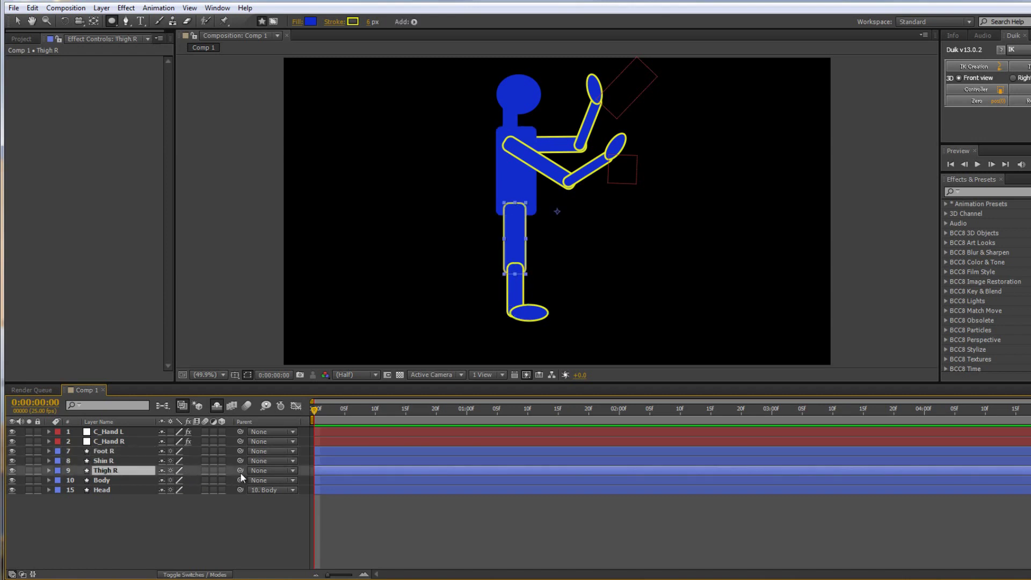
left_click_drag(240, 471, 89, 481)
left_click_drag(240, 460, 127, 469)
left_click_drag(240, 449, 126, 461)
left_click(112, 451)
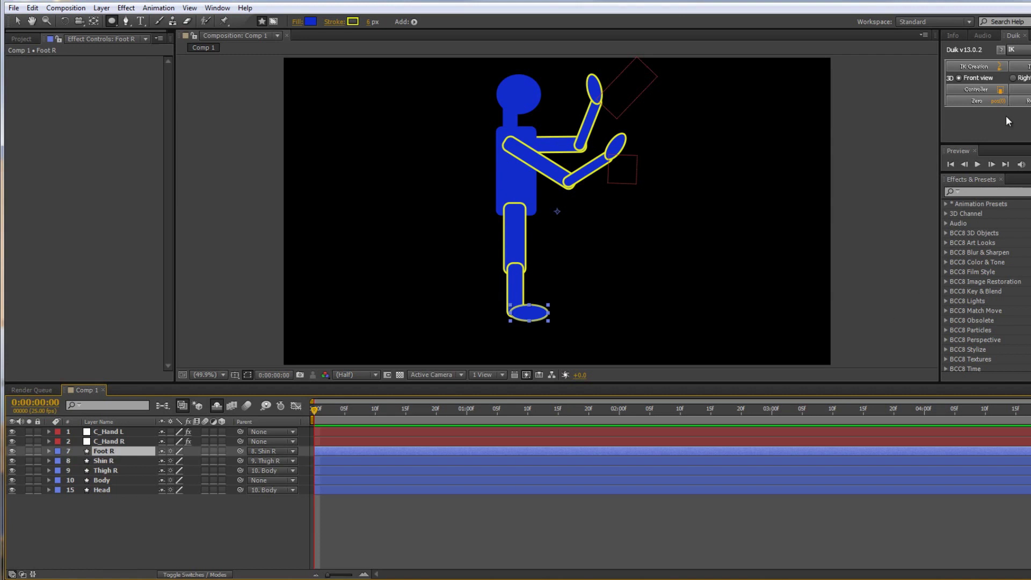
left_click(977, 88)
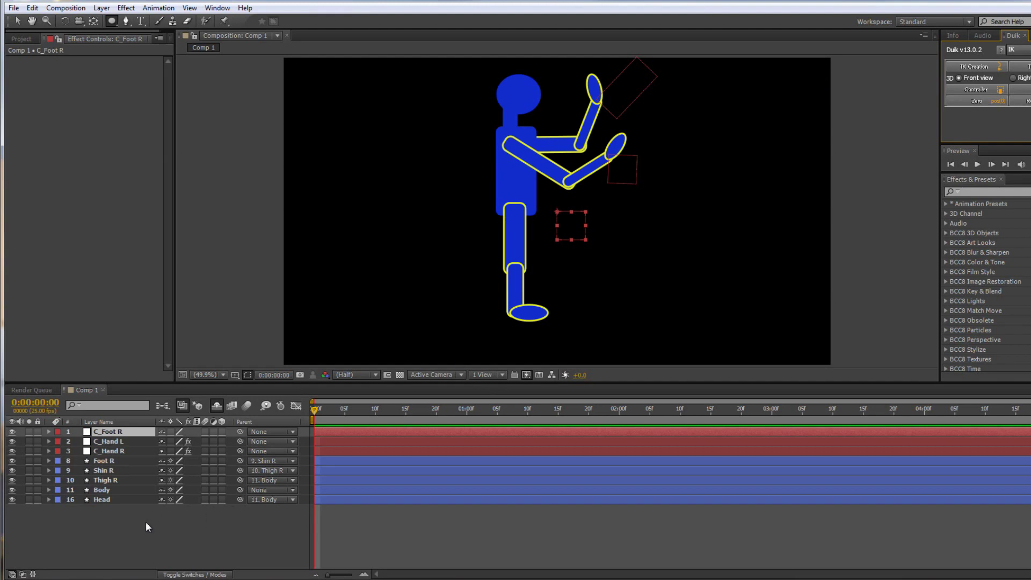
left_click(130, 540)
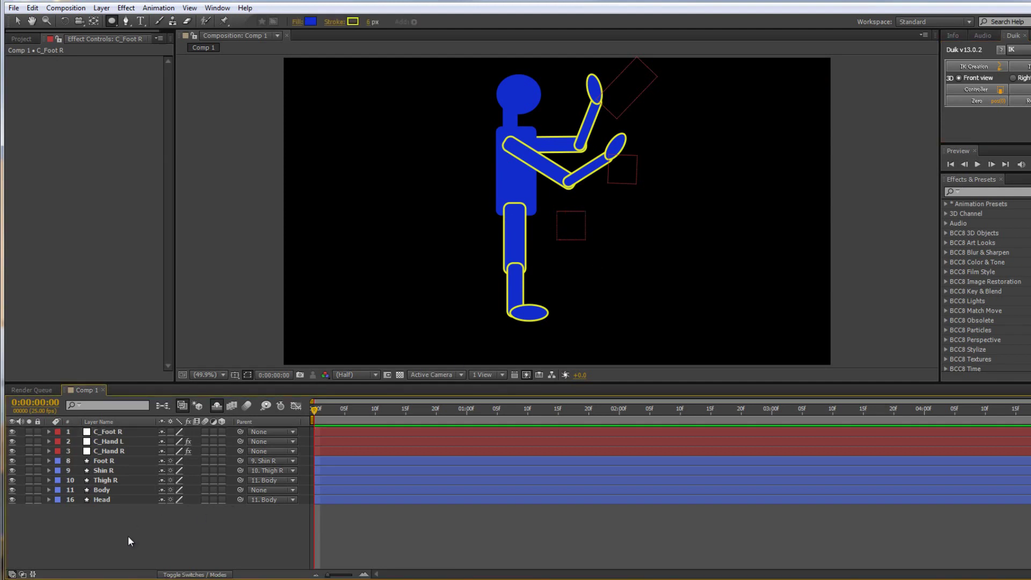
key("ctrl+z")
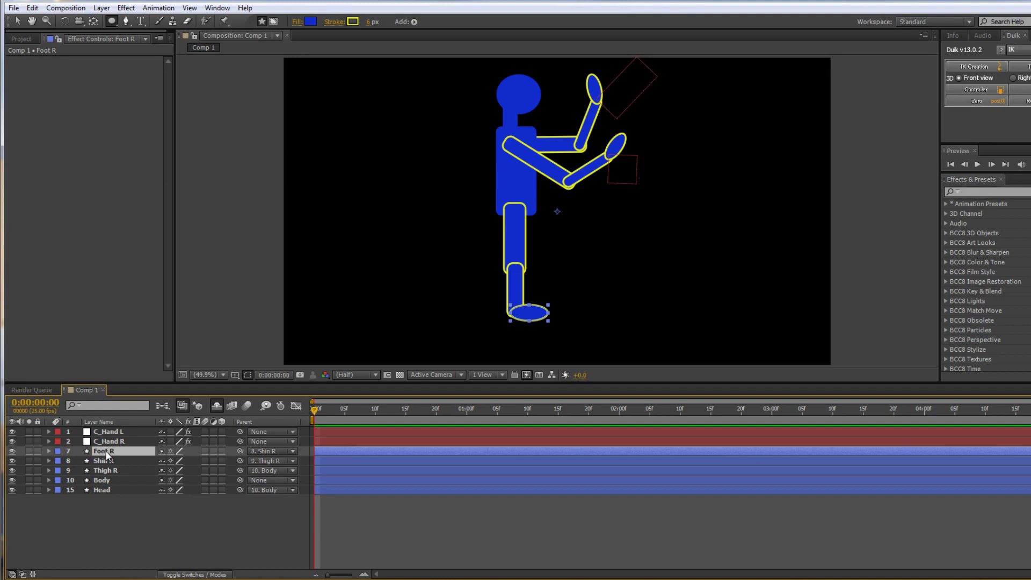
Move the anchor points of Foot R to the foot, Shin R to the knee and Thigh R to the hip.
left_click(90, 21)
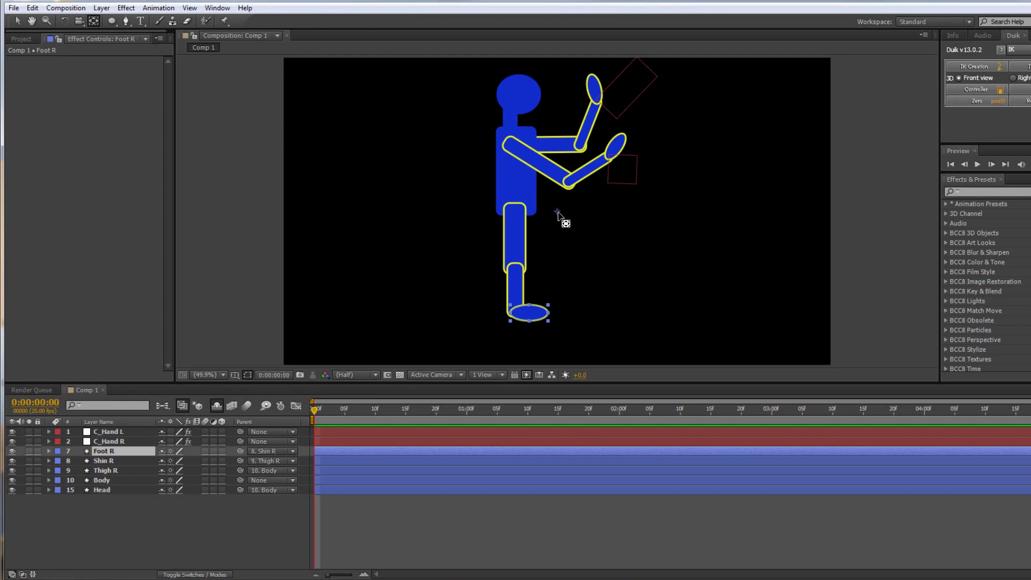
mouse_move(557, 211)
left_mouse_down()
mouse_move(538, 319)
mouse_move(515, 317)
left_mouse_up()
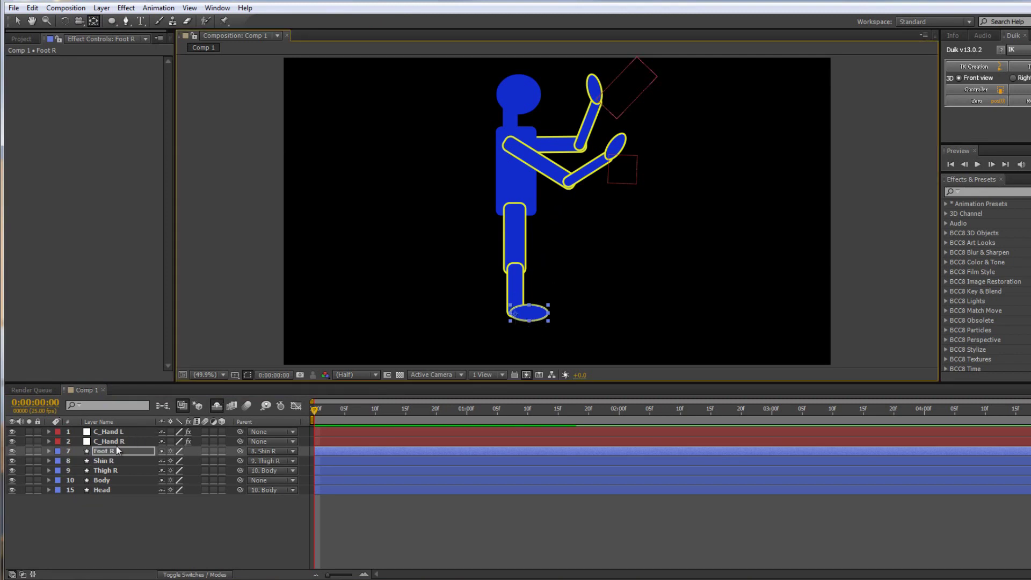
left_click(102, 461)
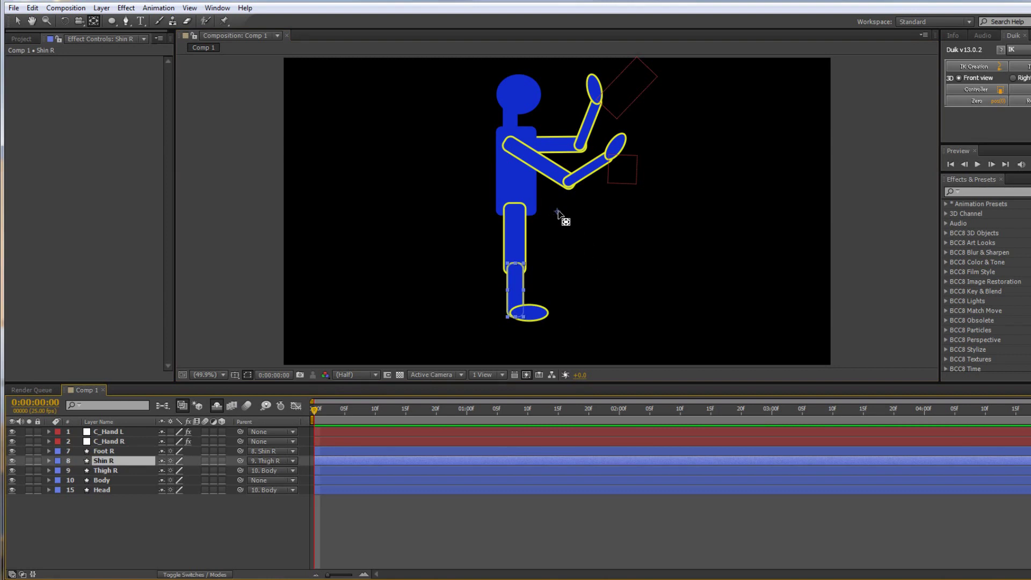
mouse_move(558, 212)
left_mouse_down()
mouse_move(536, 265)
mouse_move(516, 269)
left_mouse_up()
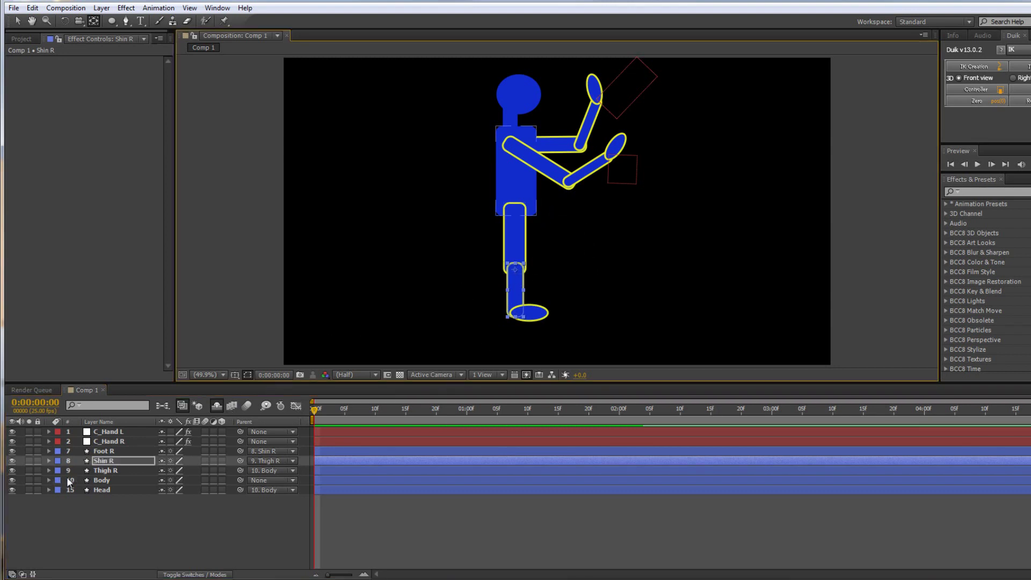
left_click(103, 470)
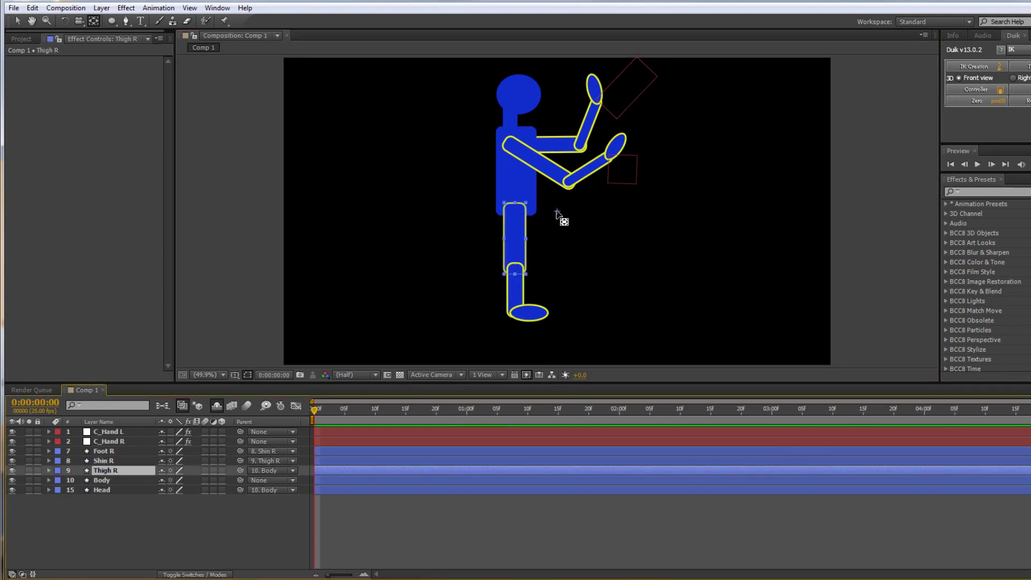
left_click_drag(557, 212, 510, 209)
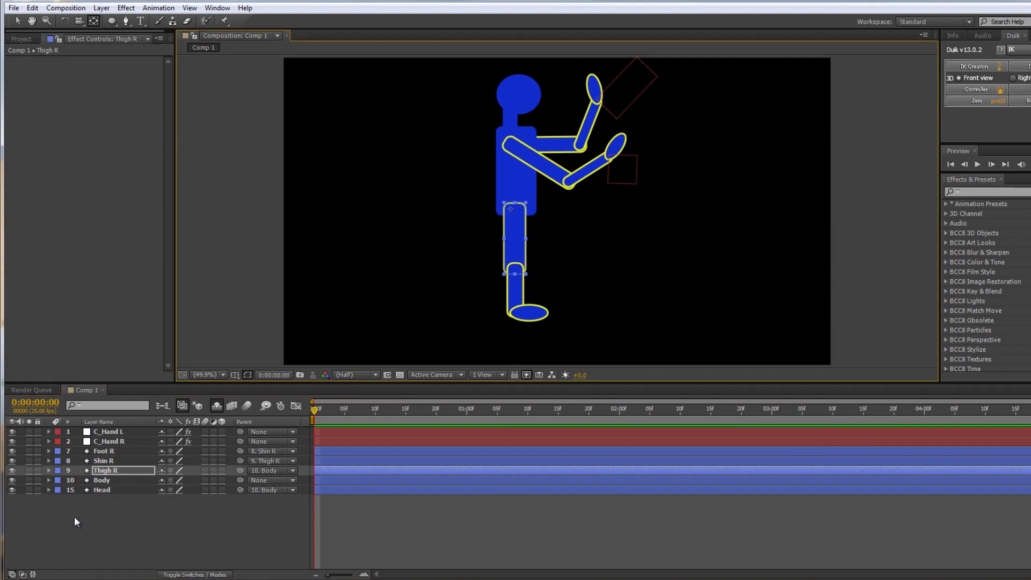
Create a C_Foot R controller from the Foot R layer.
left_click(111, 452)
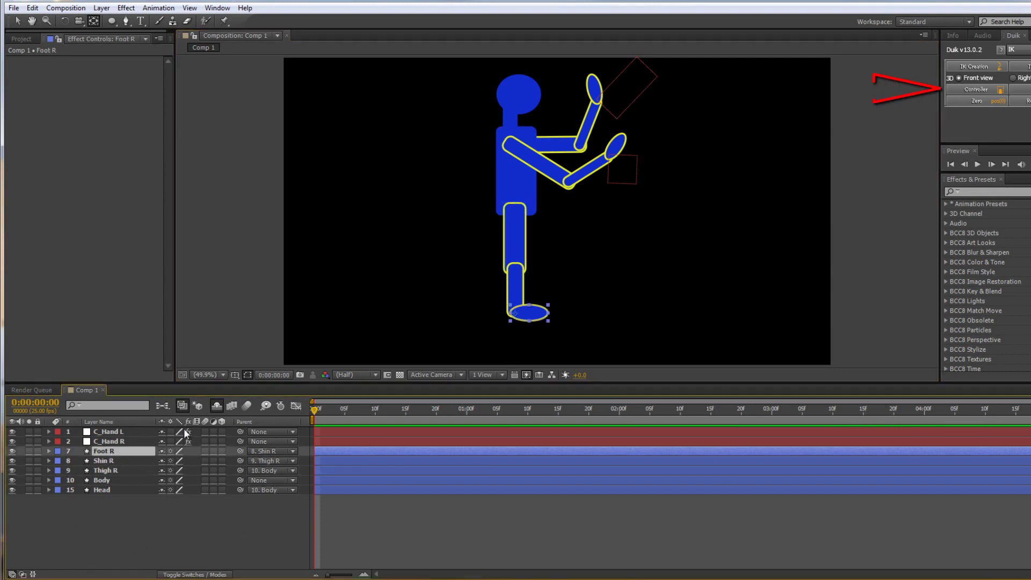
left_click(978, 90)
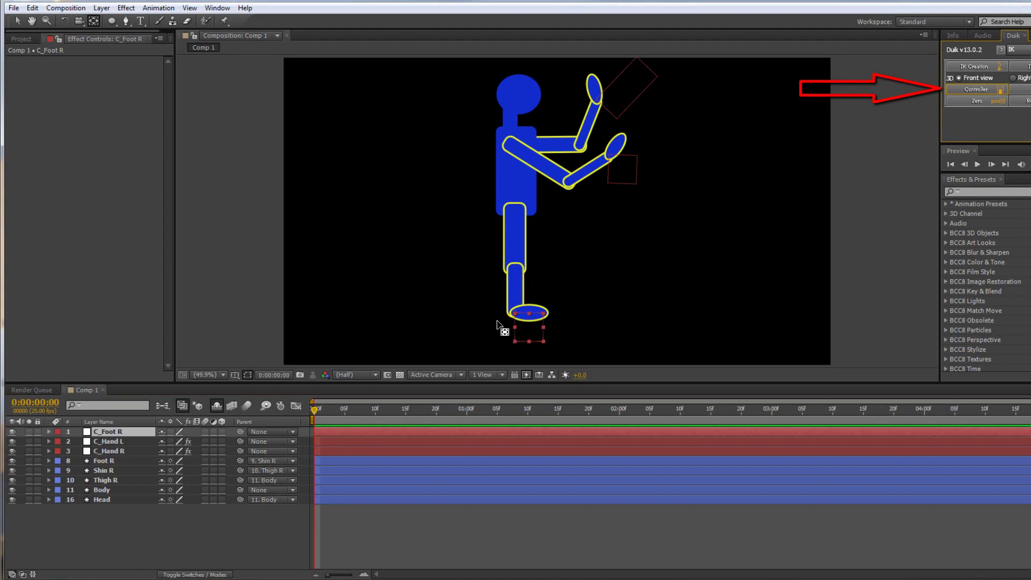
left_click(173, 532)
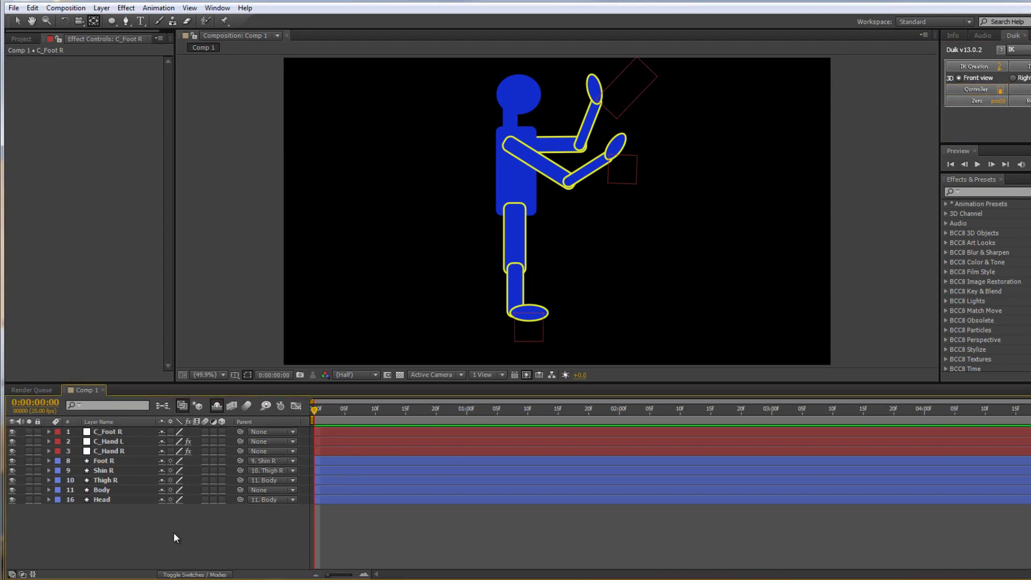
Build IK on Foot R, Shin R and Thigh R, driven by C_Foot R.
left_click(111, 460)
left_click(109, 470, "ctrl")
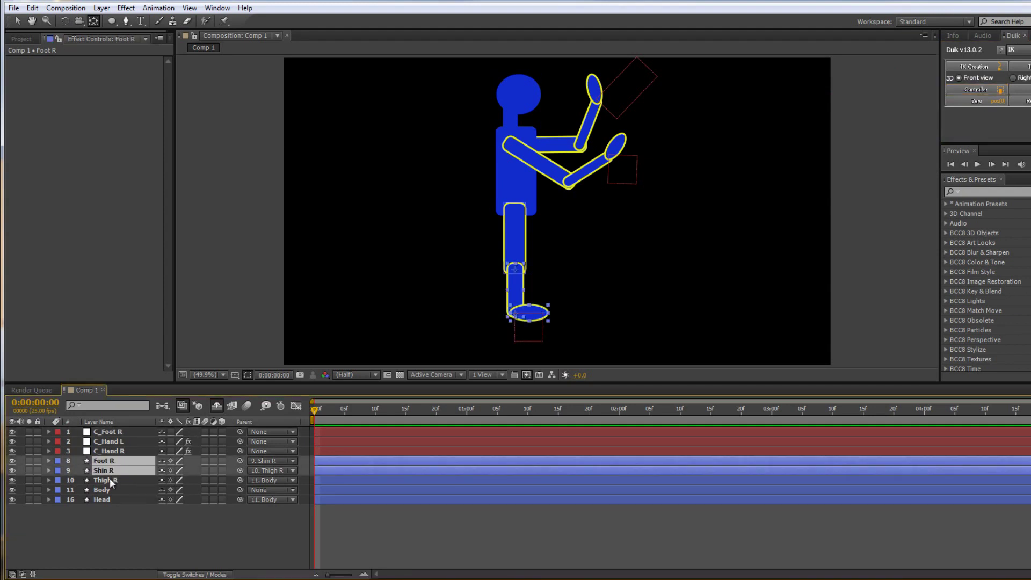
left_click(110, 479, "ctrl")
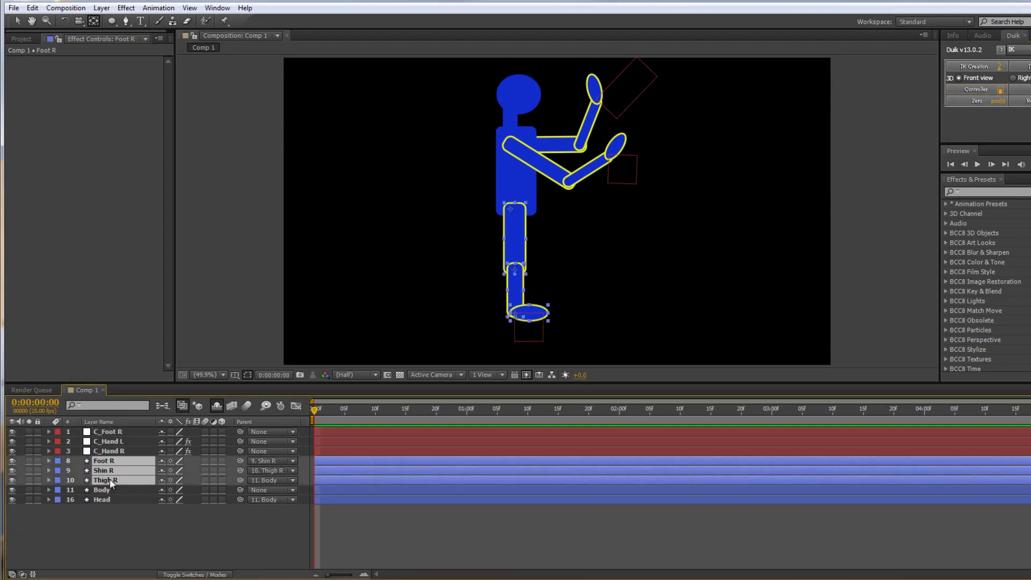
left_click(120, 431, "ctrl")
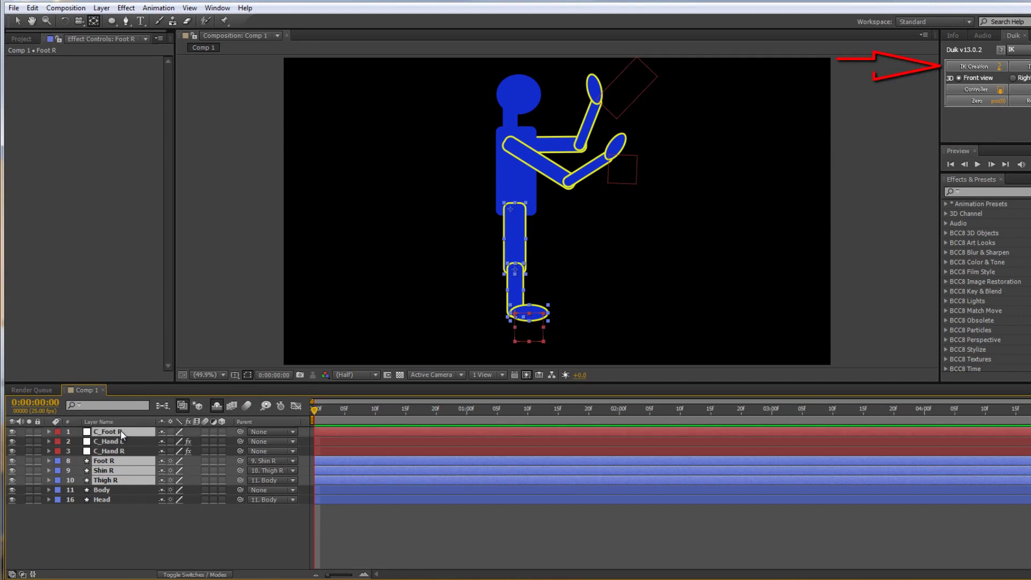
left_click(977, 65)
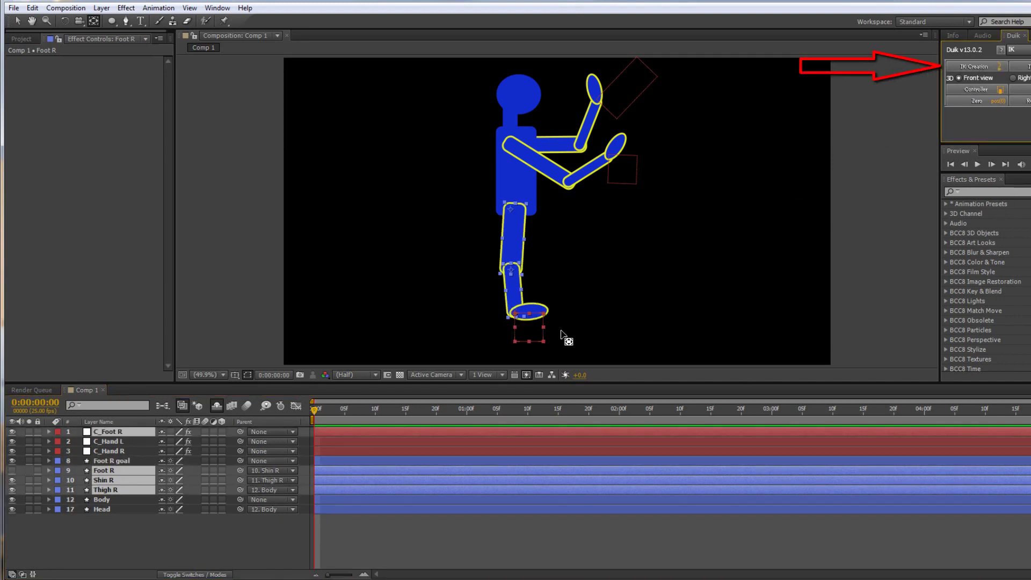
Drag C_Foot R upward to test how the right knee bends.
left_click(18, 22)
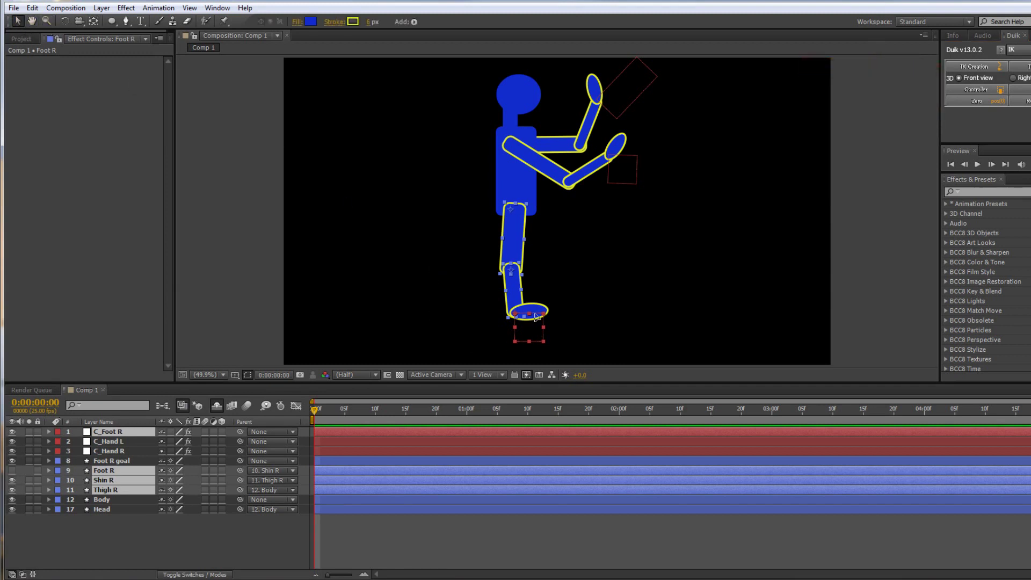
left_click(108, 532)
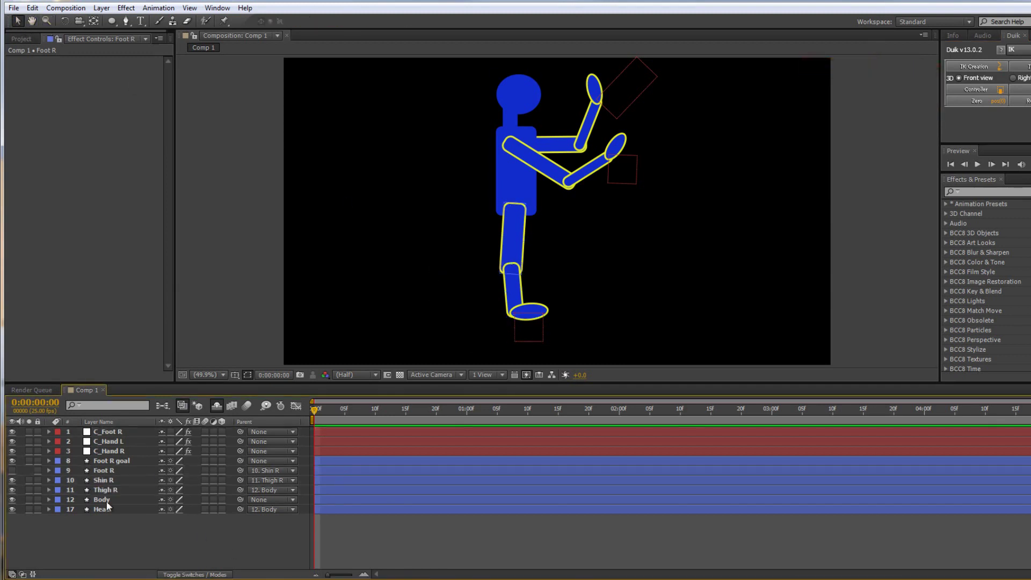
left_click(543, 325)
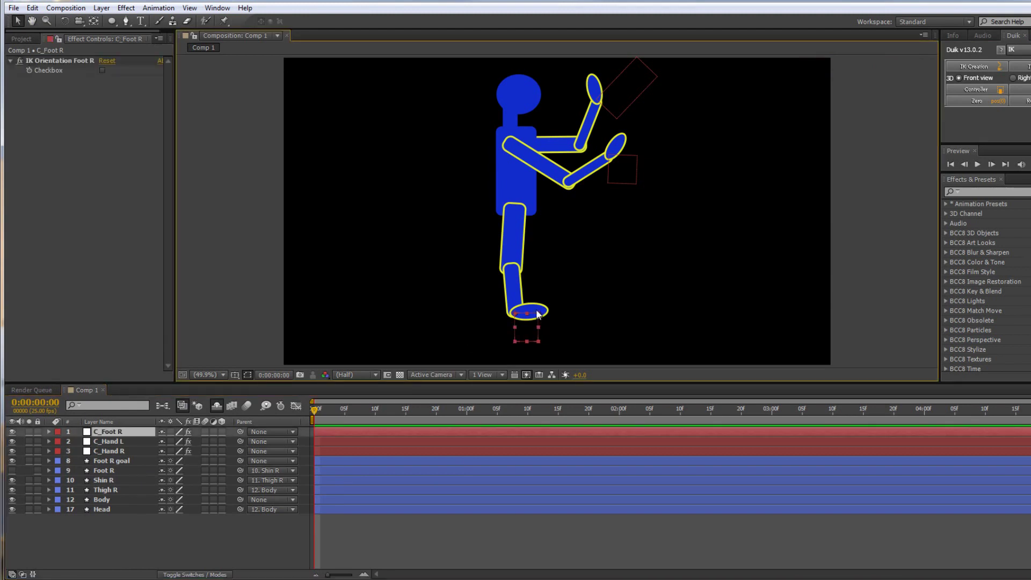
left_click_drag(528, 338, 531, 299)
Turn on IK Orientation Foot R, then drag C_Foot R around to re-pose the leg.
left_click(113, 434)
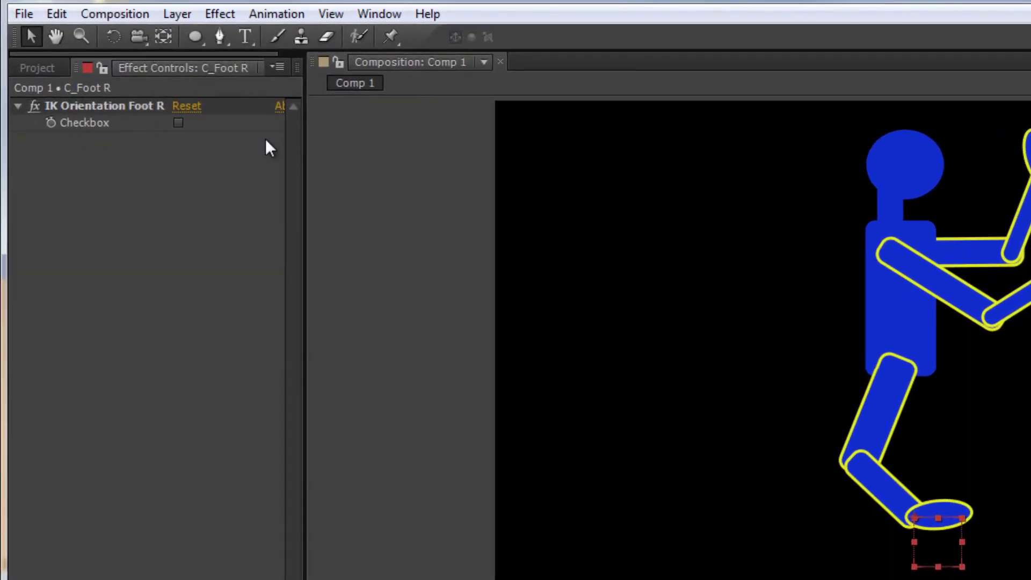
left_click(179, 123)
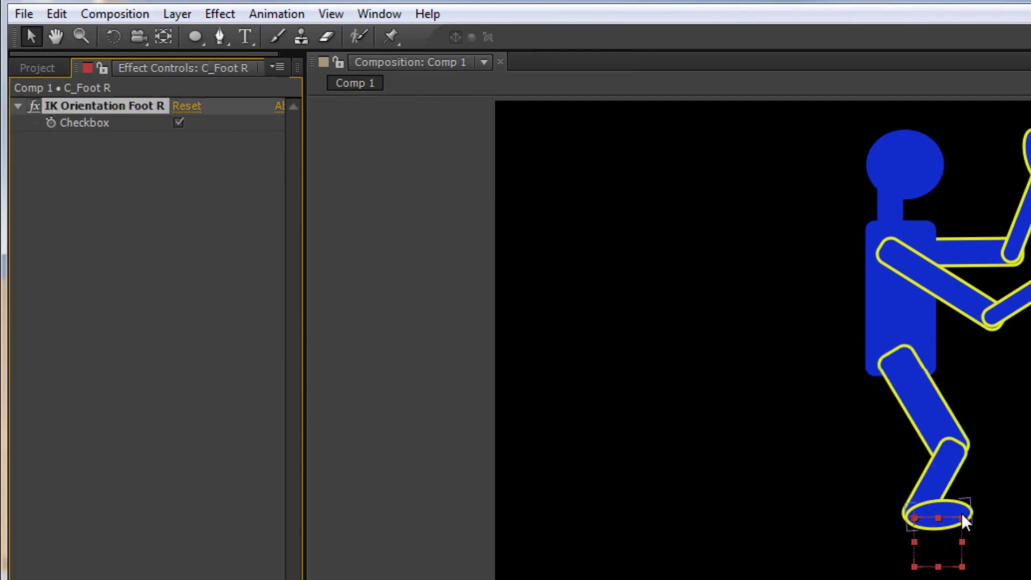
left_click_drag(958, 517, 955, 562)
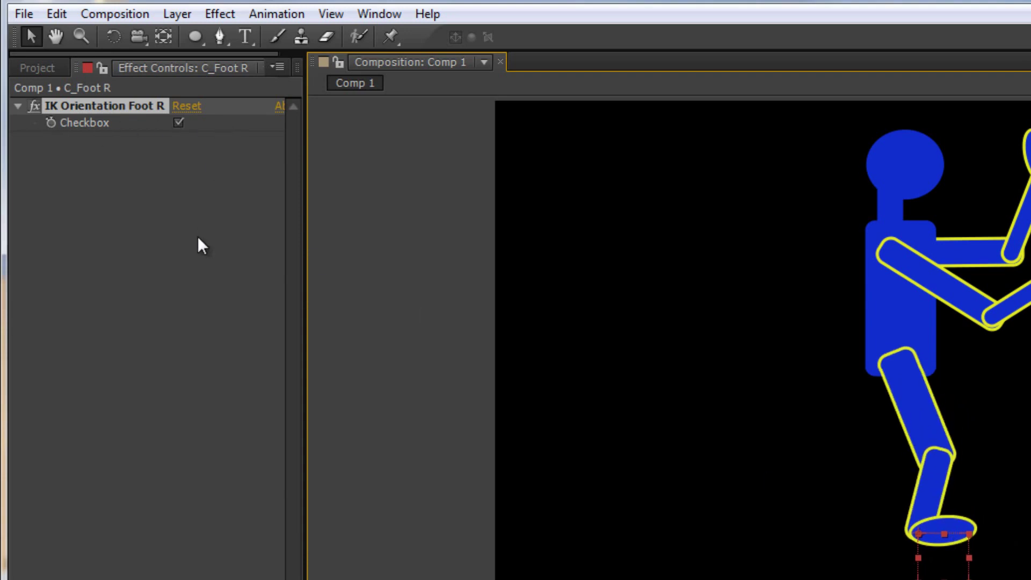
left_click(958, 541)
left_click(943, 548)
left_click(952, 543)
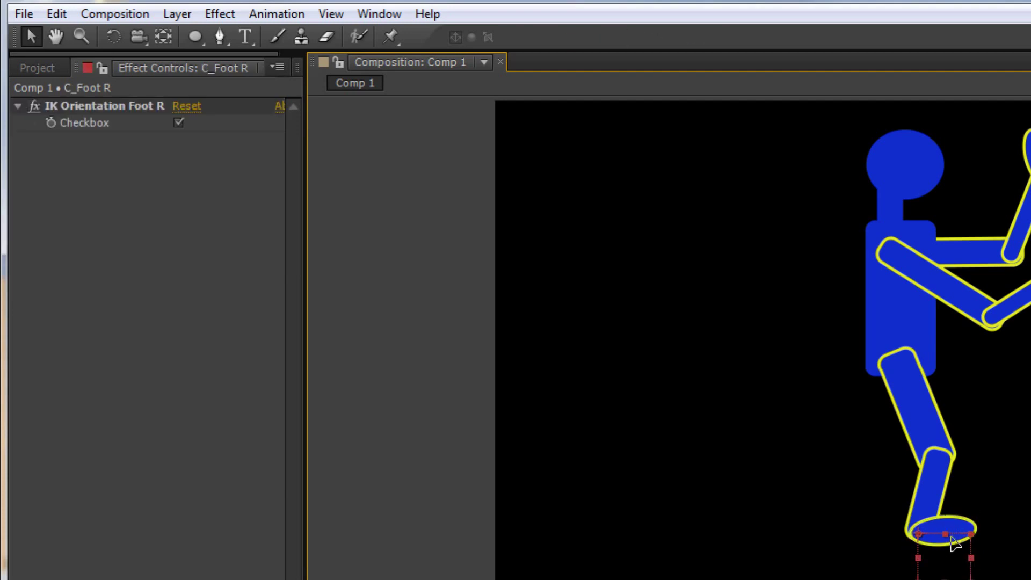
left_click_drag(952, 543, 865, 538)
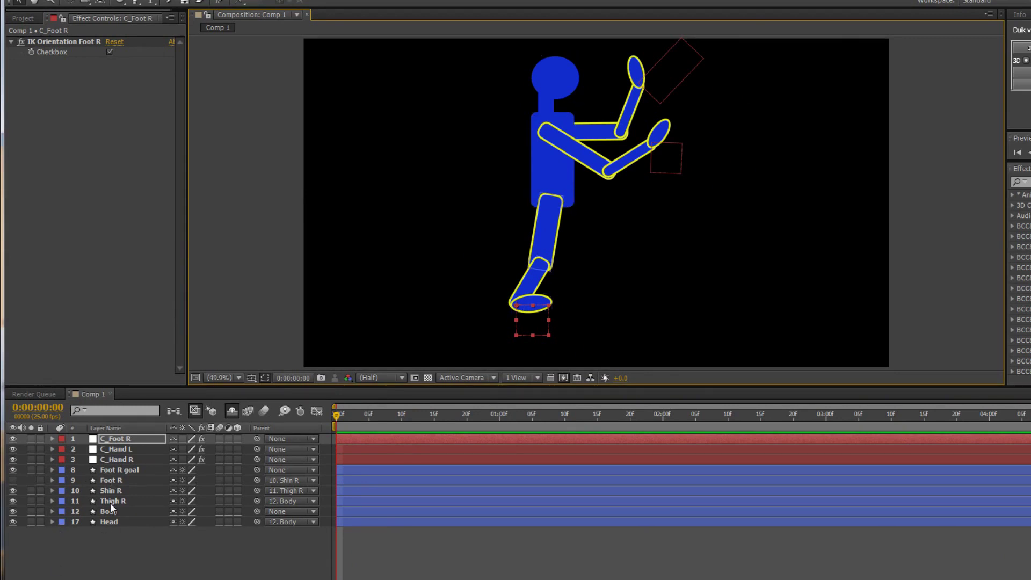
mouse_move(548, 321)
left_mouse_down()
mouse_move(598, 307)
mouse_move(594, 321)
mouse_move(543, 324)
left_mouse_up()
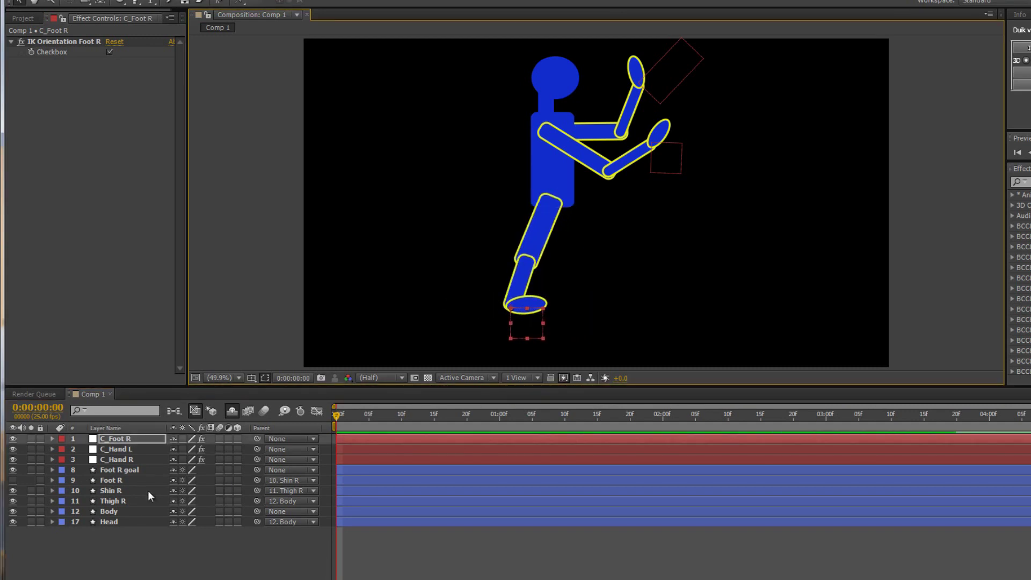
Duplicate Foot R, Shin R and Thigh R and move the copies just above Head.
left_click(108, 478)
left_click(111, 501, "shift")
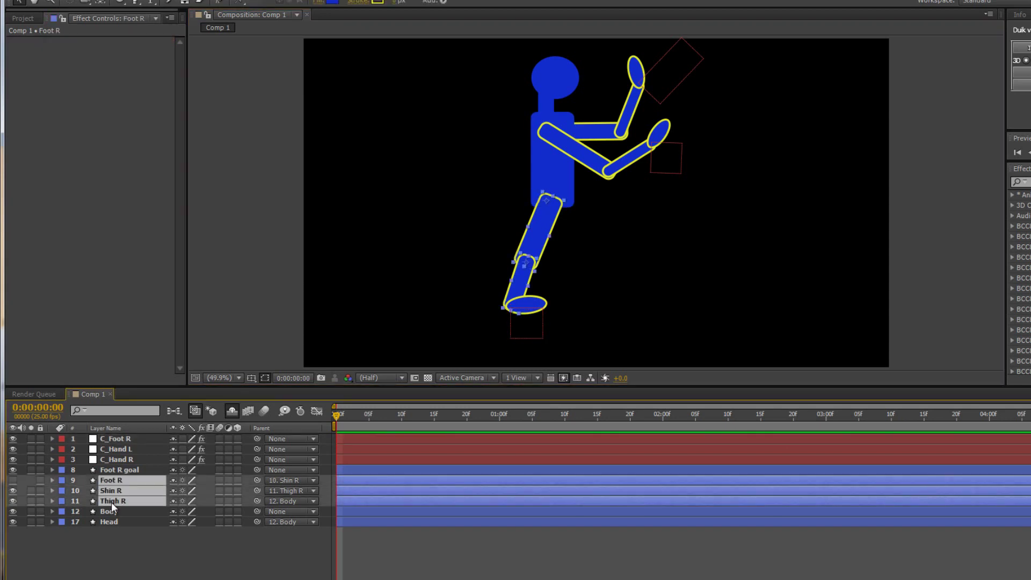
key("ctrl+d")
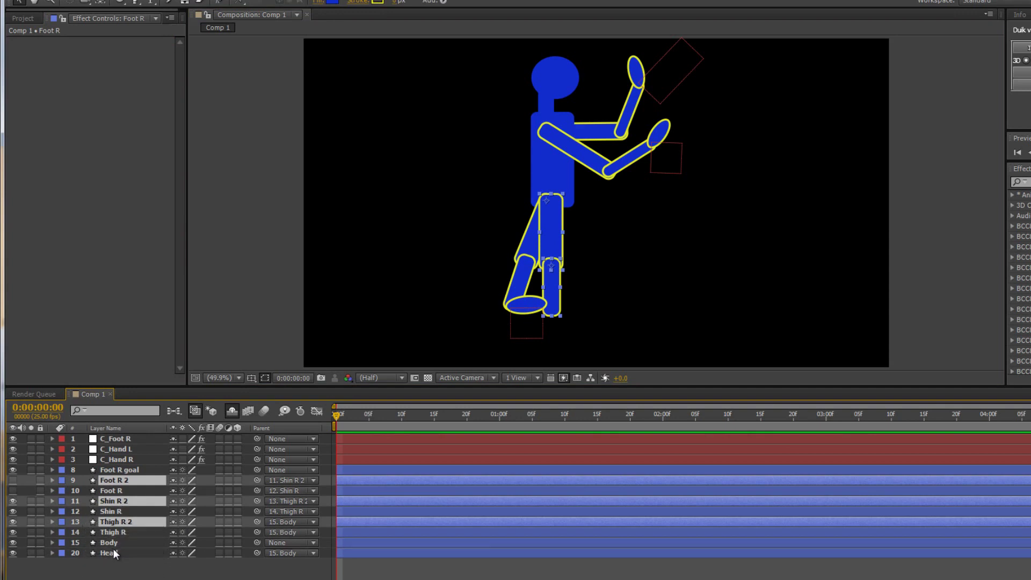
left_click_drag(114, 549, 114, 547)
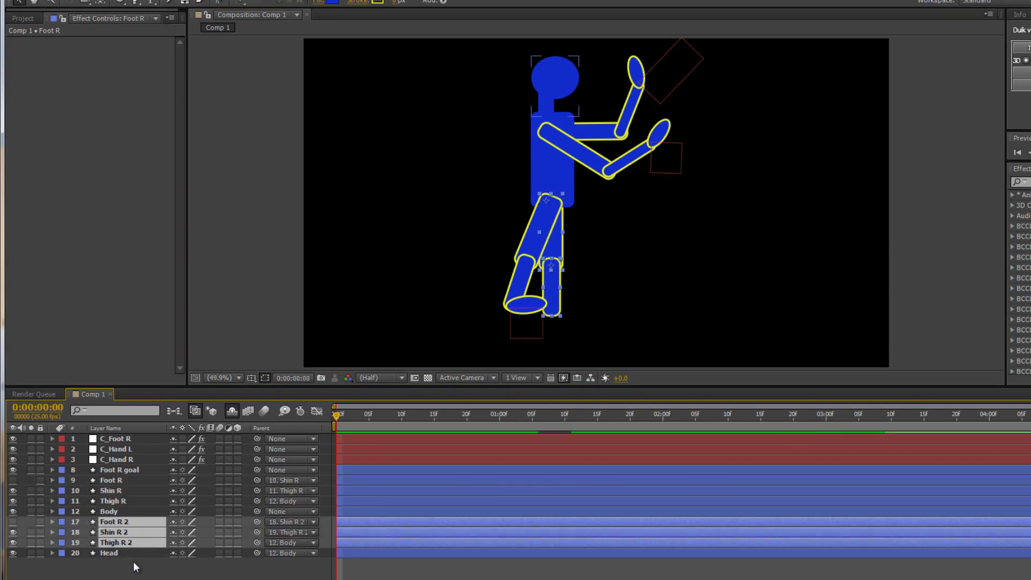
Rename the copied thigh and shin layers to Thigh L and Shin L.
left_click(133, 541)
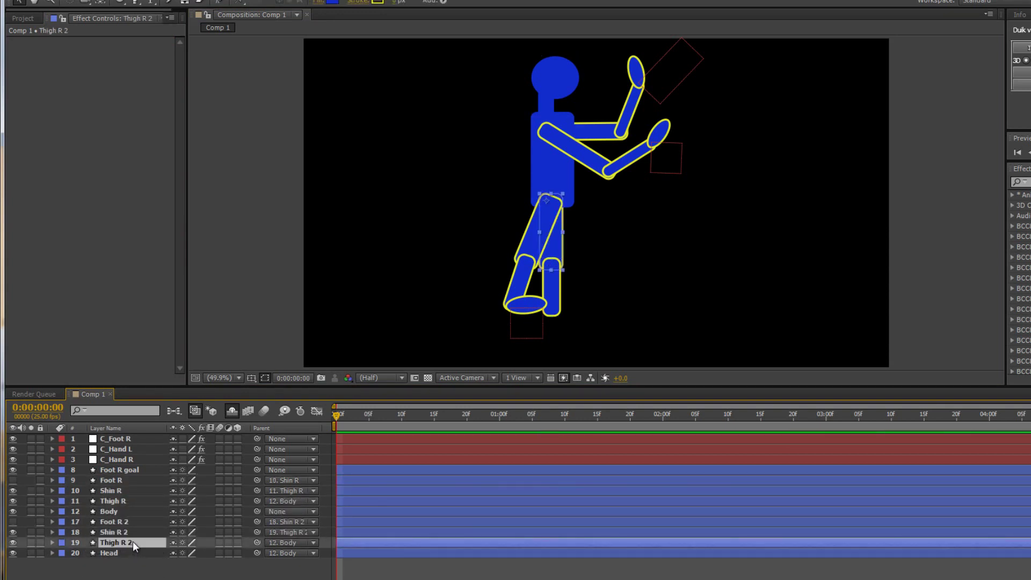
key("Return")
left_click(133, 542)
key("BackSpace")
key("BackSpace")
key("BackSpace")
left_click(105, 533)
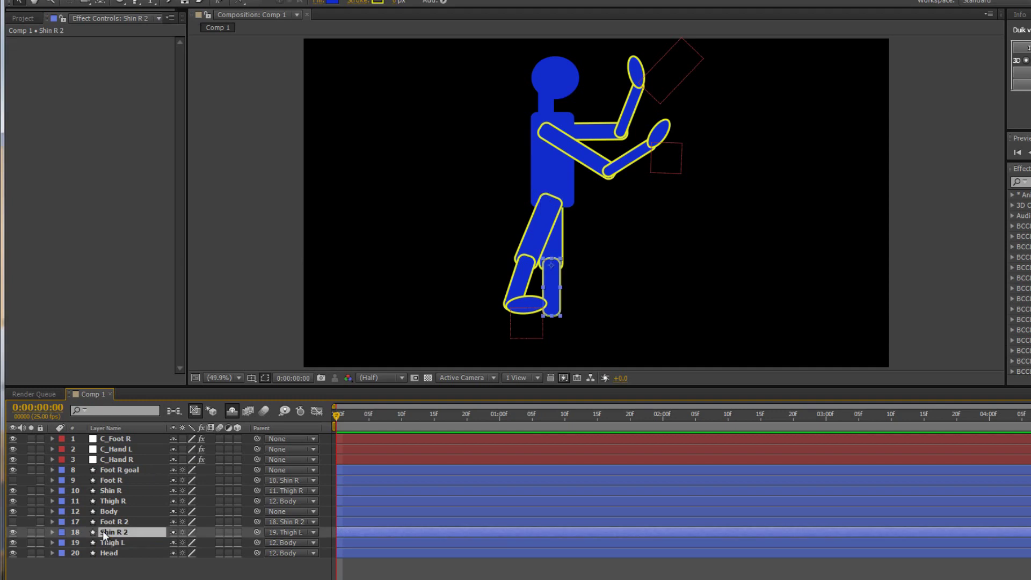
key("Return")
key("BackSpace")
key("BackSpace")
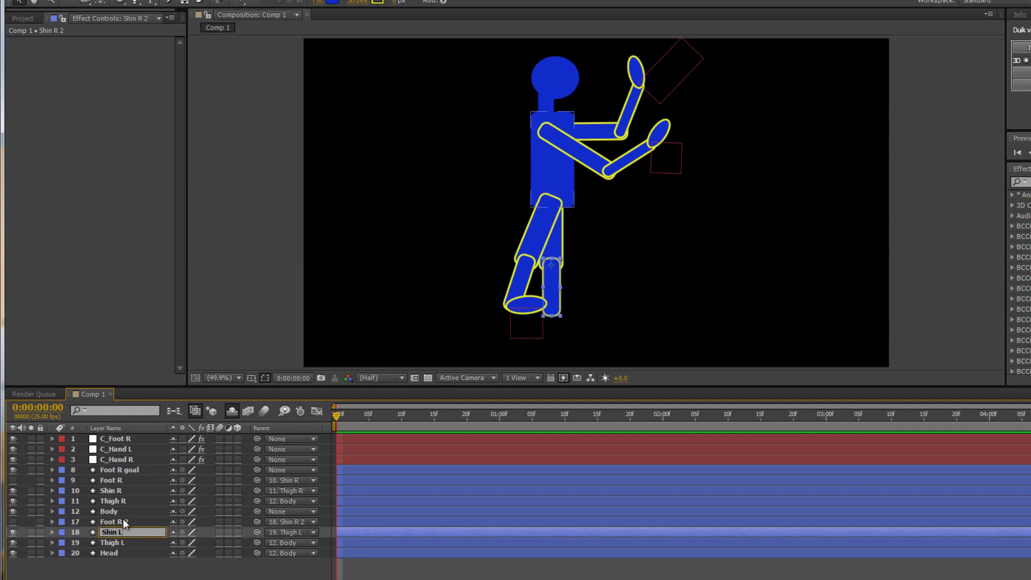
left_click(123, 519)
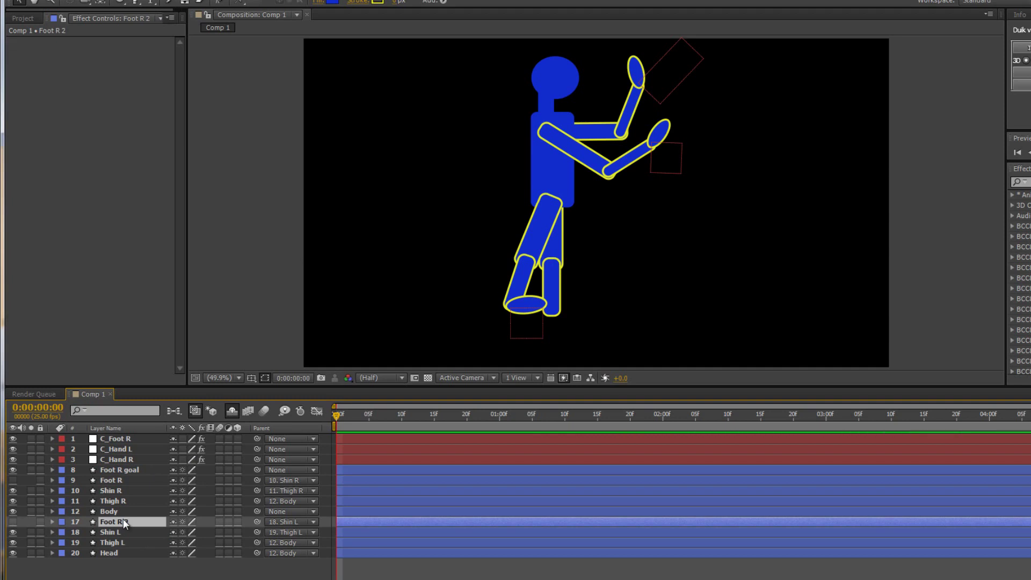
Rename Foot R 2 to Foot L and make the layer visible.
key("Return")
key("BackSpace")
key("BackSpace")
type("L")
left_click(11, 526)
left_click(13, 522)
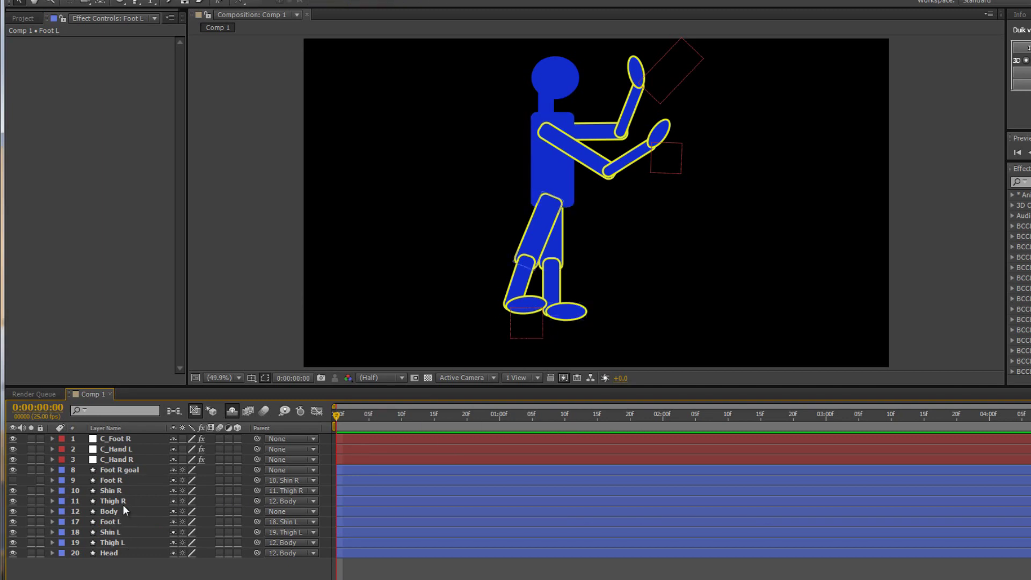
Create a C_Foot L controller and build IK on Foot L, Shin L and Thigh L.
left_click(112, 522)
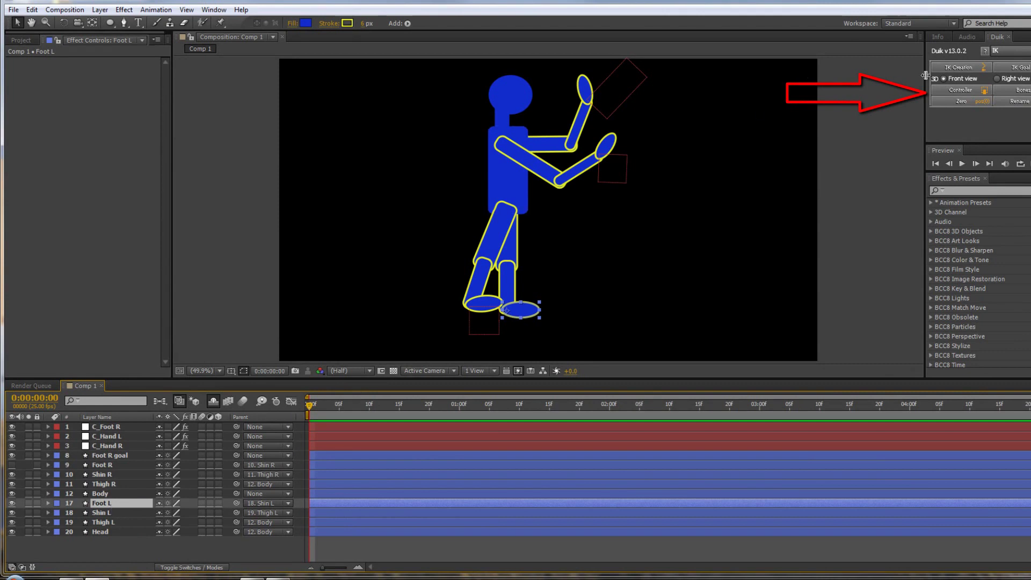
left_click(966, 88)
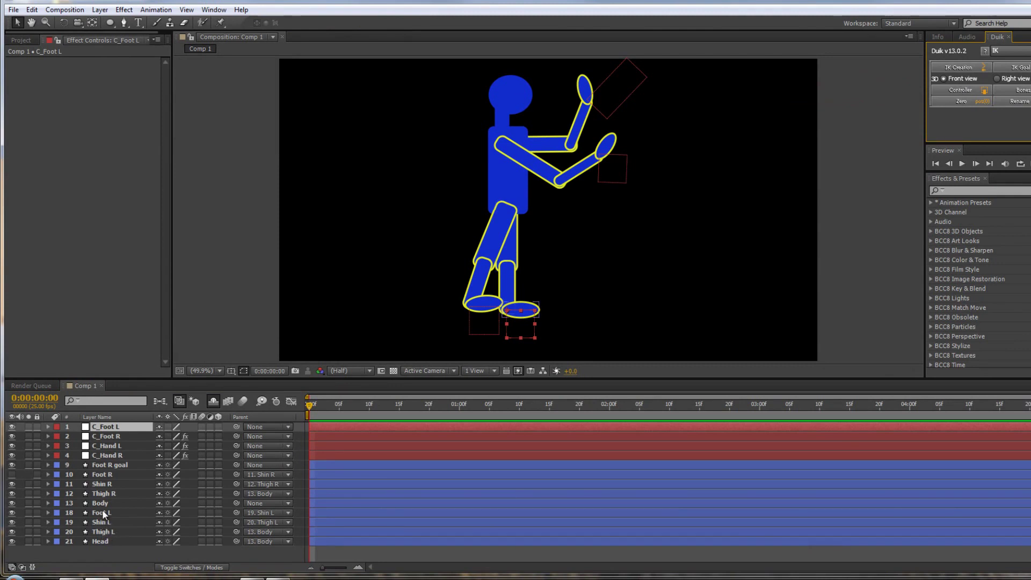
left_click(102, 511)
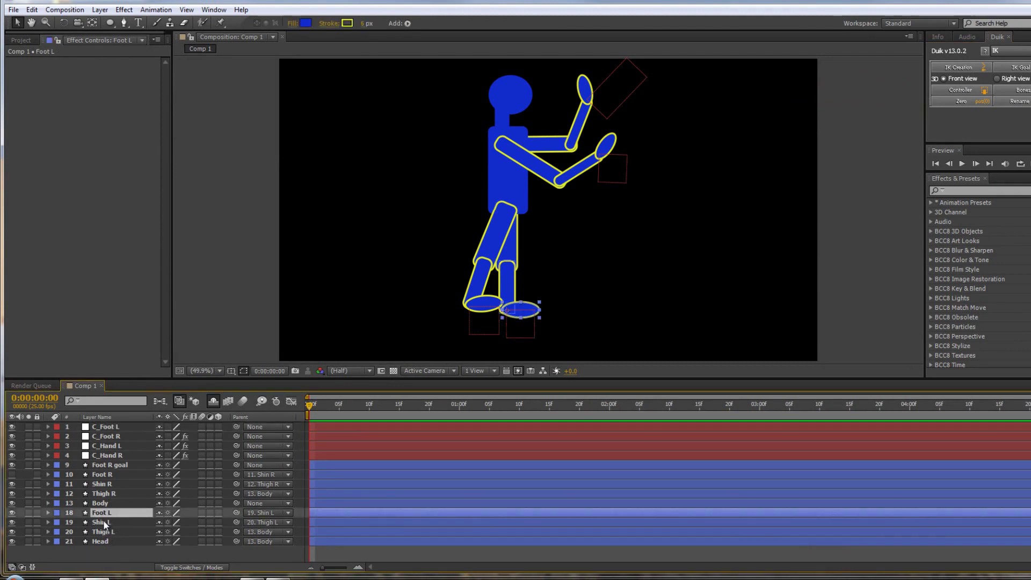
left_click(103, 521, "ctrl")
left_click(104, 532, "ctrl")
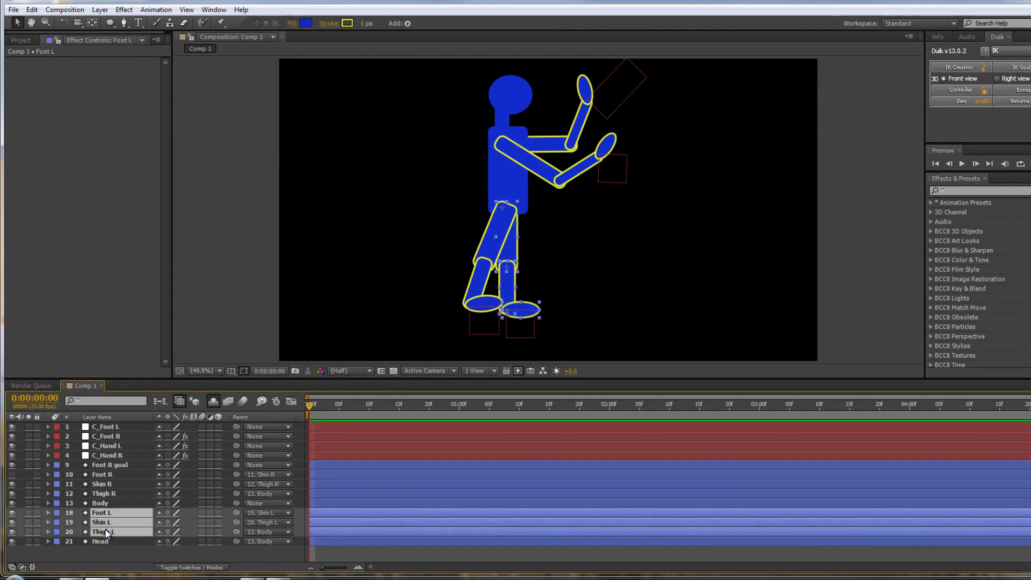
left_click(113, 426, "ctrl")
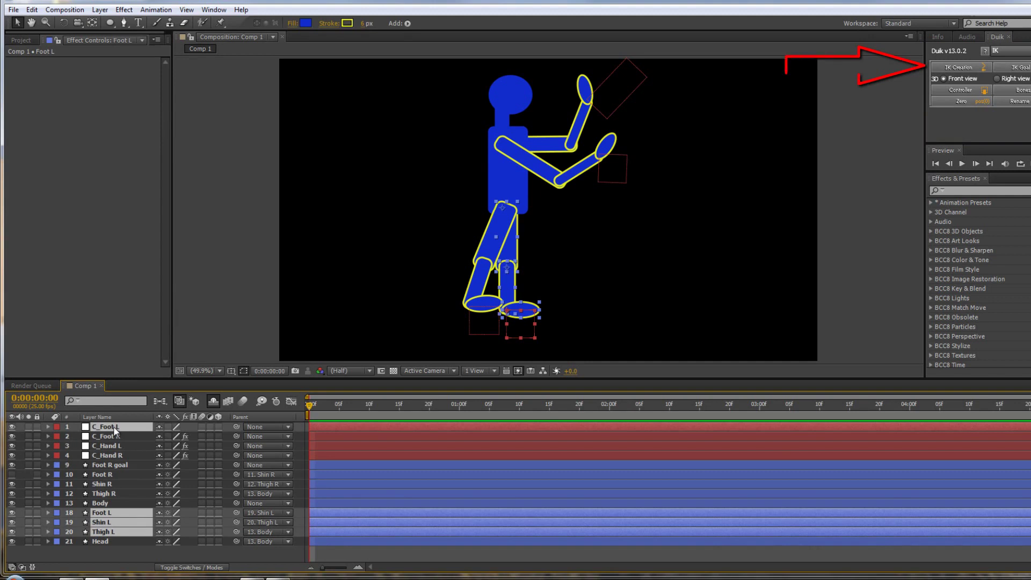
left_click(973, 68)
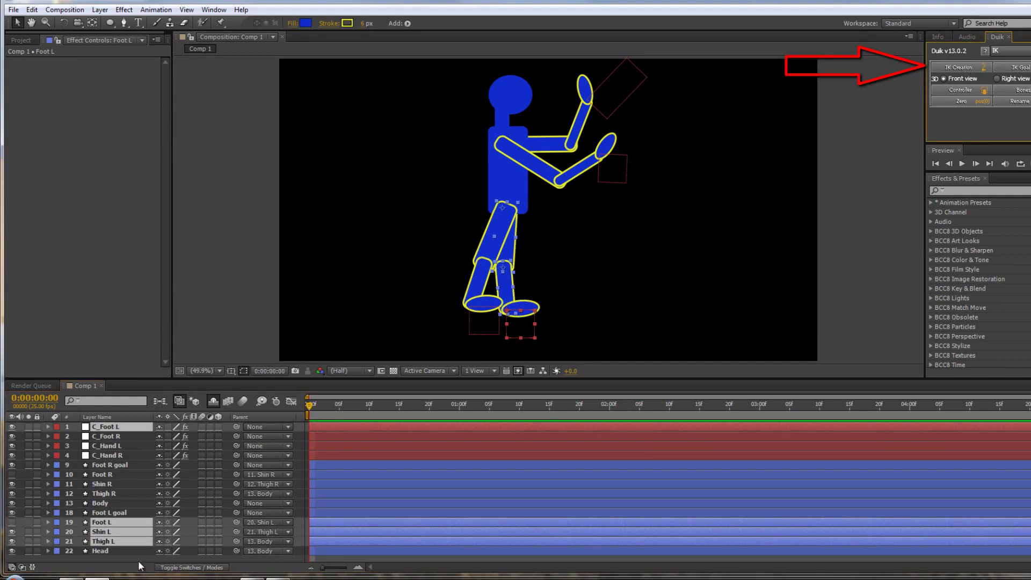
Enable IK Orientation Foot L and drag C_Foot L to test the left knee.
left_click(114, 427)
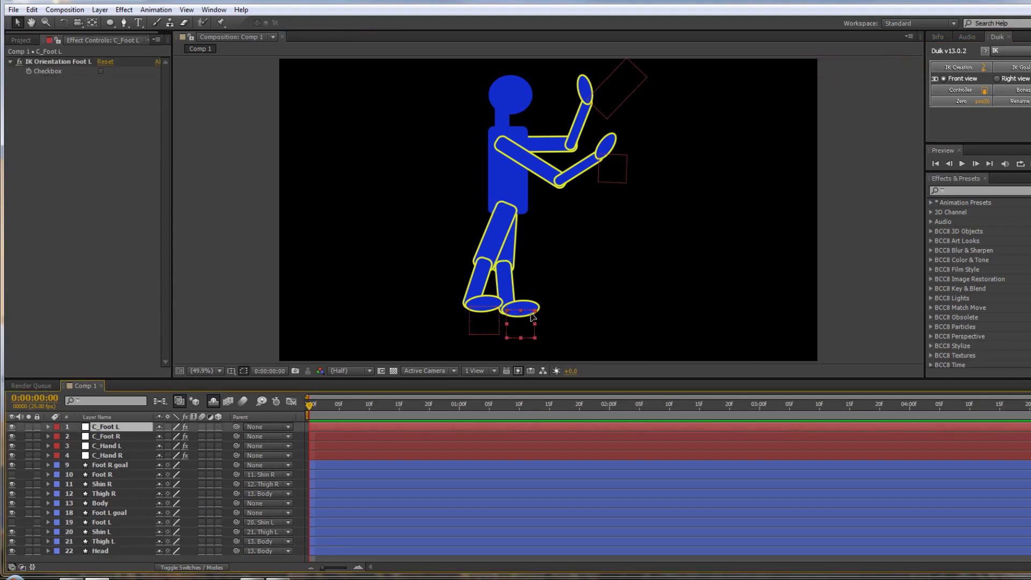
left_click_drag(532, 314, 562, 295)
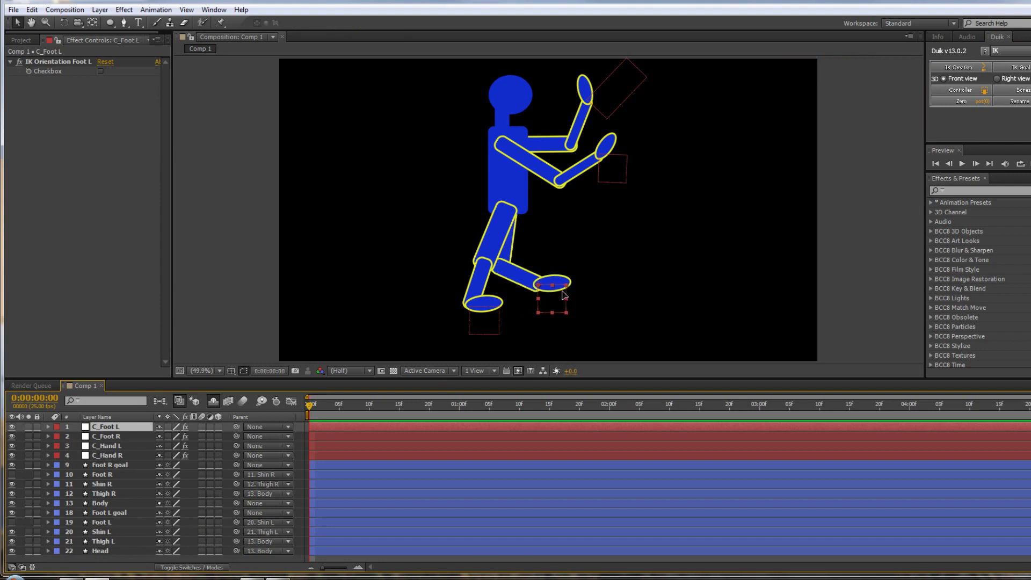
left_click(100, 71)
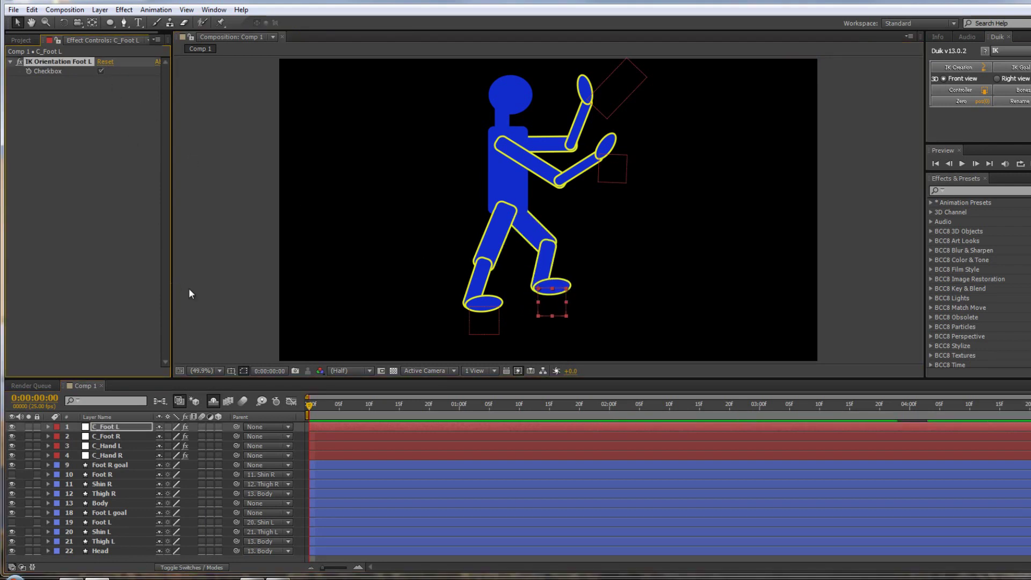
mouse_move(563, 292)
left_mouse_down()
mouse_move(553, 322)
mouse_move(553, 302)
left_mouse_up()
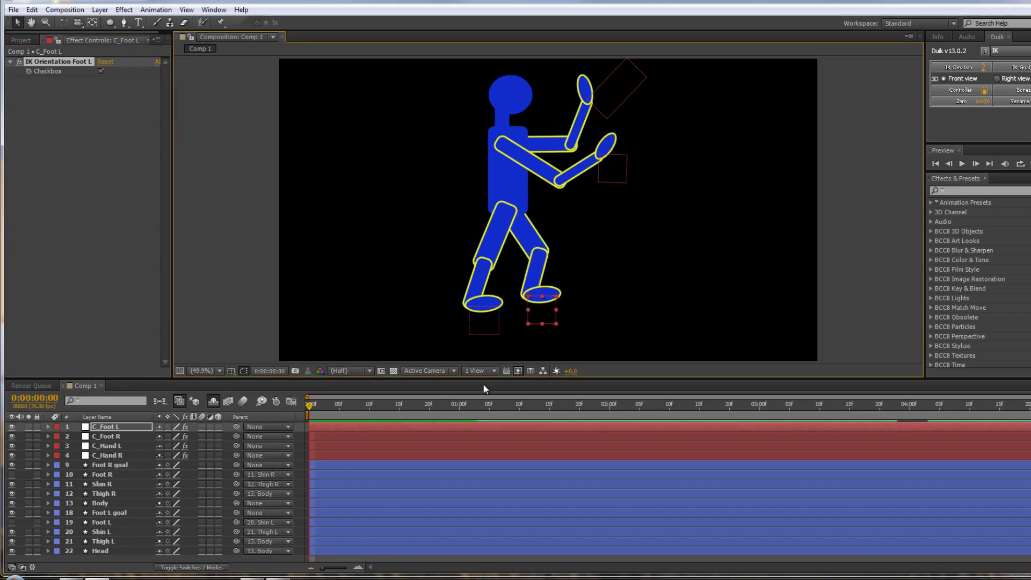
Reveal shy layers, unlock Body in the maximised timeline, then hide shy layers again.
left_click(216, 405)
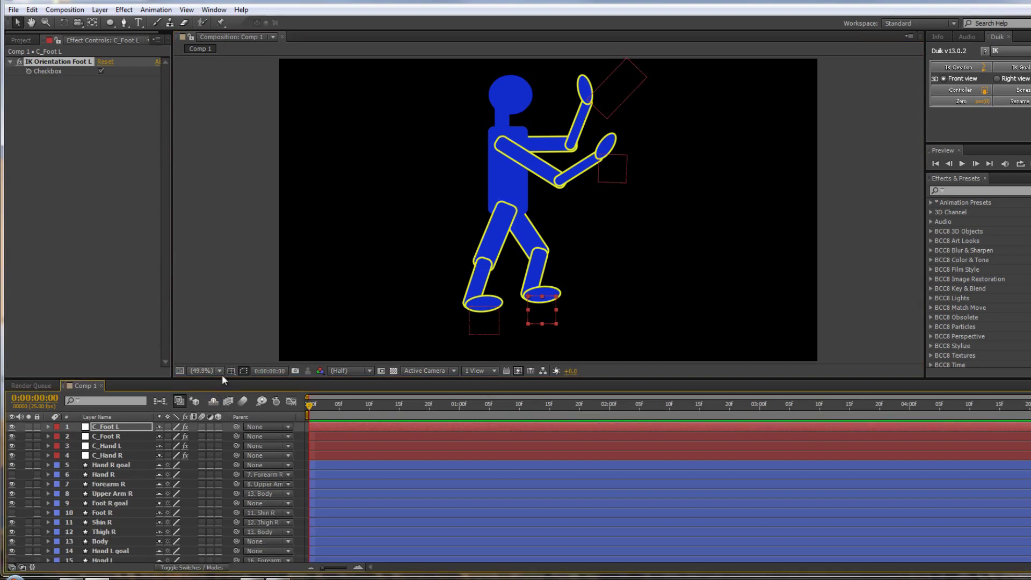
key("grave")
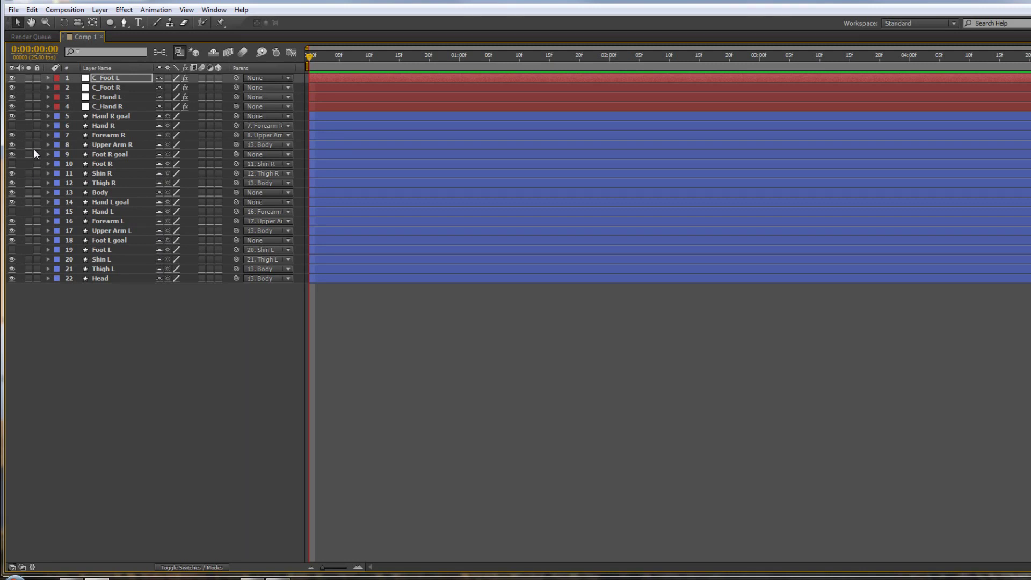
left_click(37, 116)
left_click(35, 192)
key("grave")
left_click(213, 401)
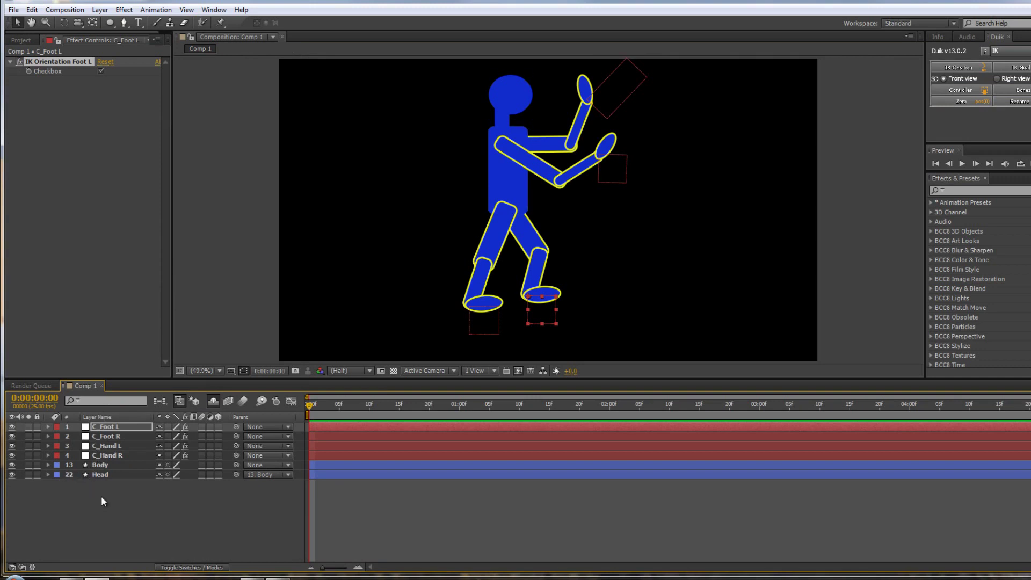
Create a C_Head controller, parent Head to it, and rotate C_Head to test.
left_click(513, 90)
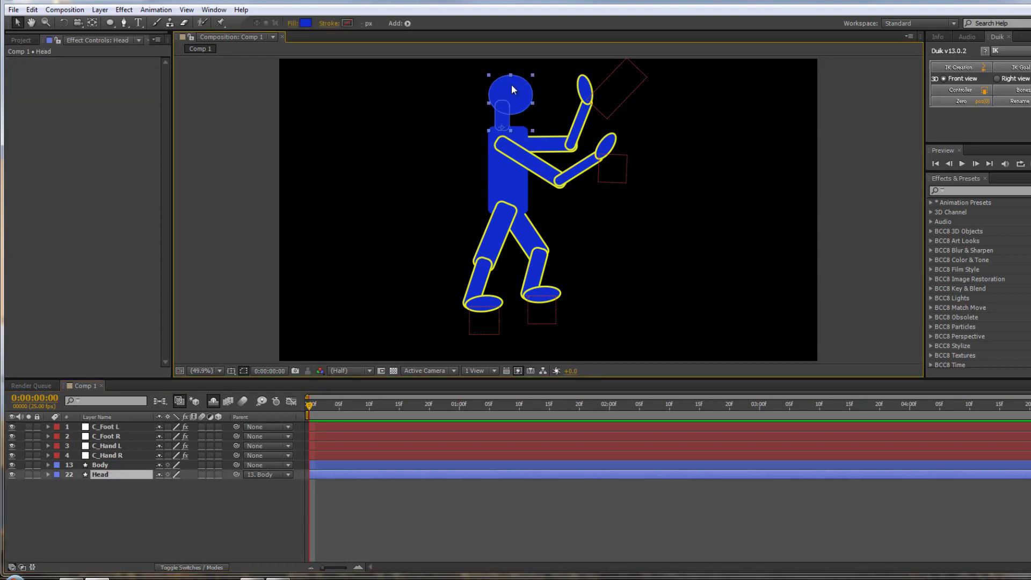
left_click(970, 91)
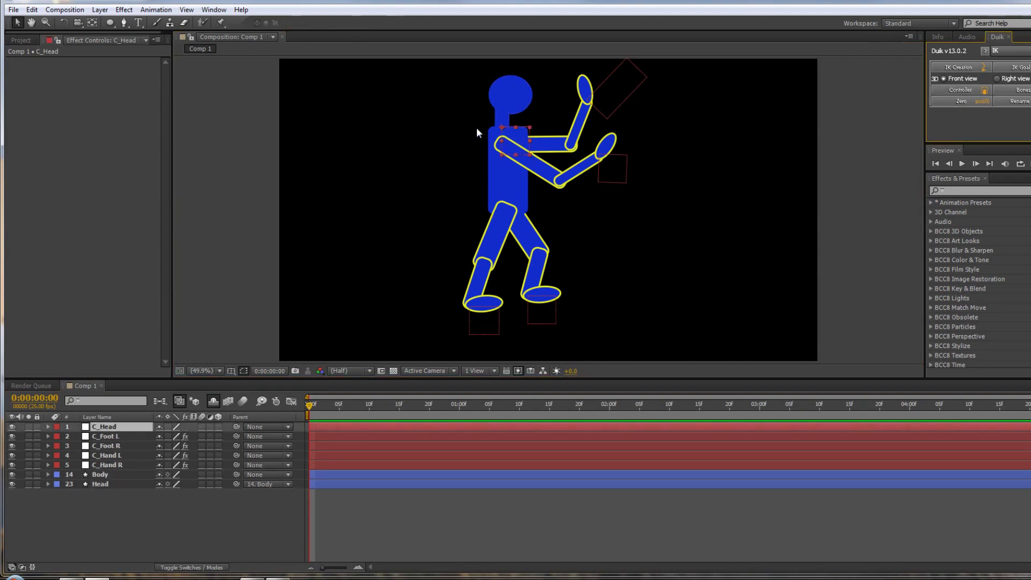
left_click(516, 133)
key("w")
left_click_drag(523, 141, 521, 116)
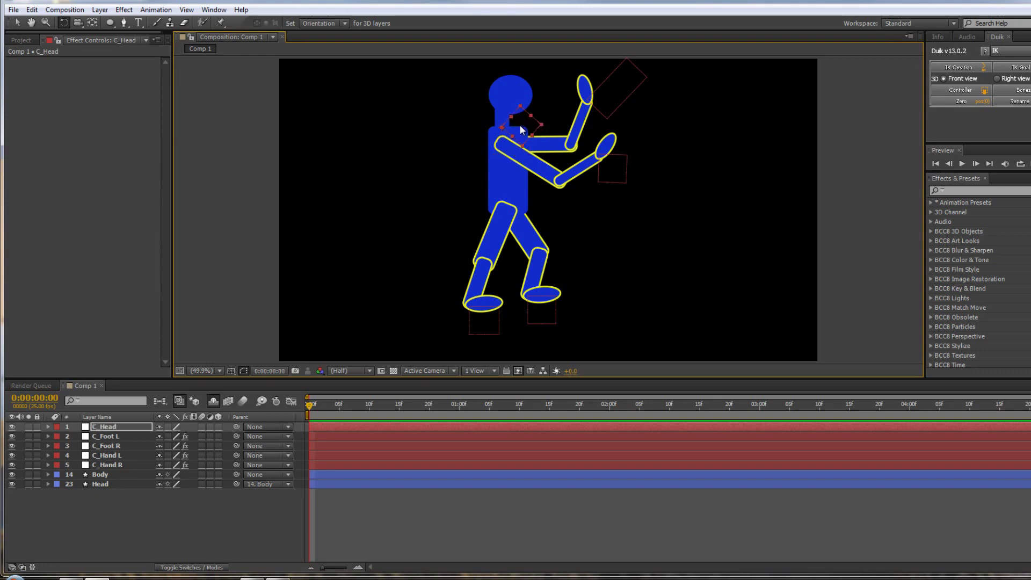
key("ctrl+z")
left_click_drag(236, 482, 119, 427)
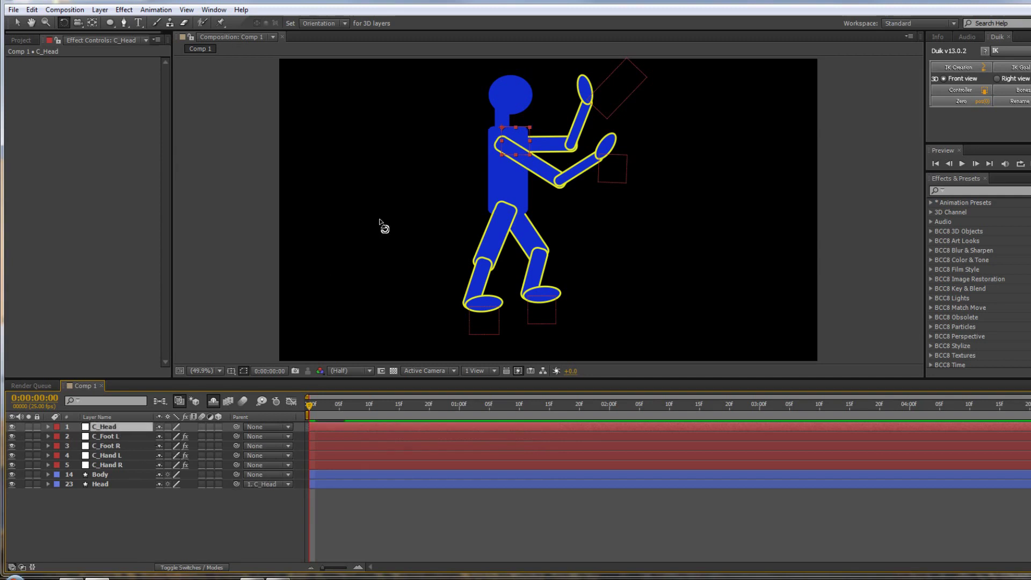
left_click_drag(519, 137, 436, 209)
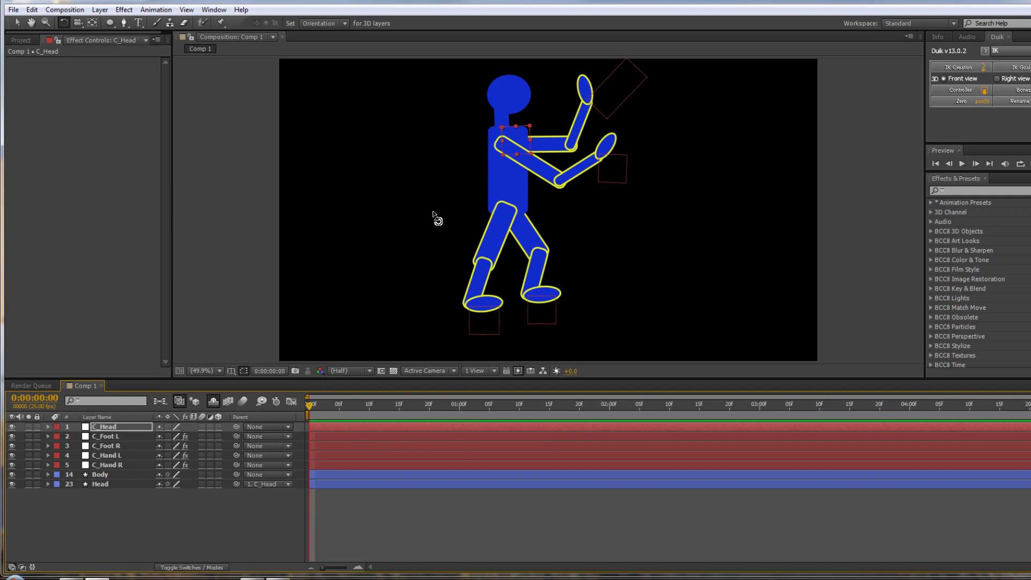
Create a C_Body controller, parent Body to it, and move it to test.
left_click(100, 474)
key("v")
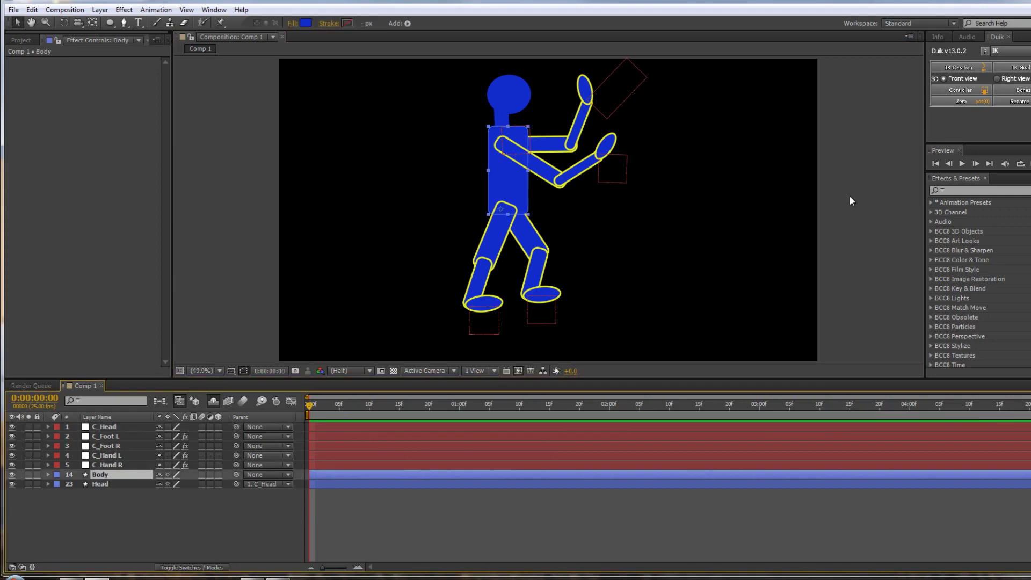
left_click(958, 90)
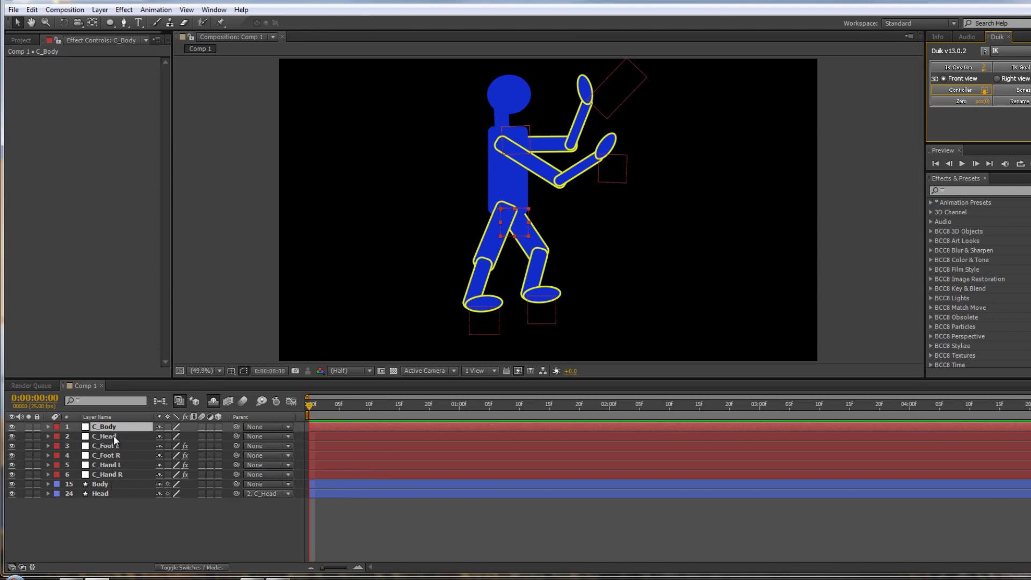
left_click(107, 493)
left_click_drag(236, 484, 121, 428)
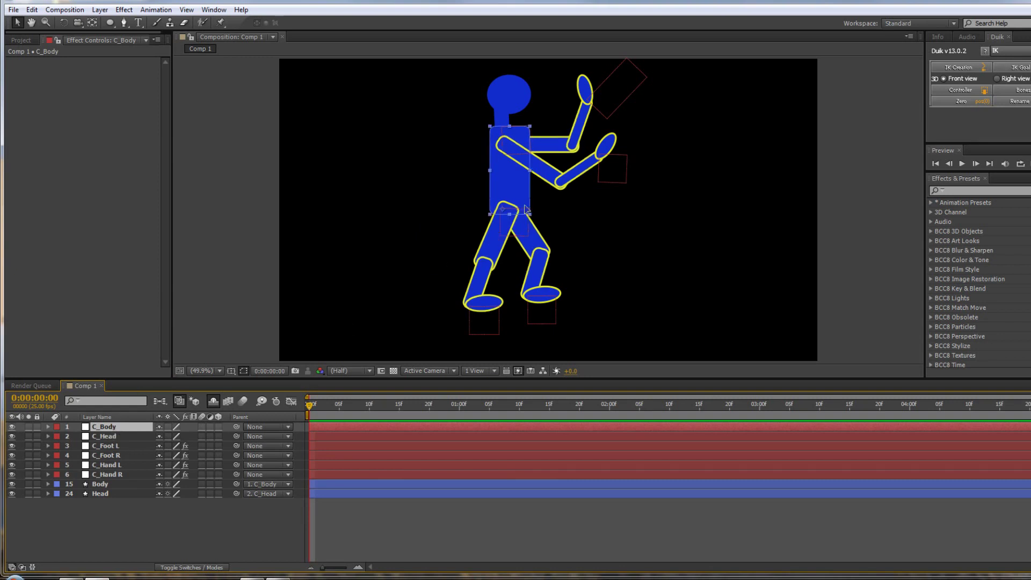
mouse_move(526, 209)
left_mouse_down()
mouse_move(585, 217)
mouse_move(510, 224)
mouse_move(534, 208)
left_mouse_up()
Parent C_Head to C_Body and shift the torso slightly left with C_Body.
left_click(513, 242)
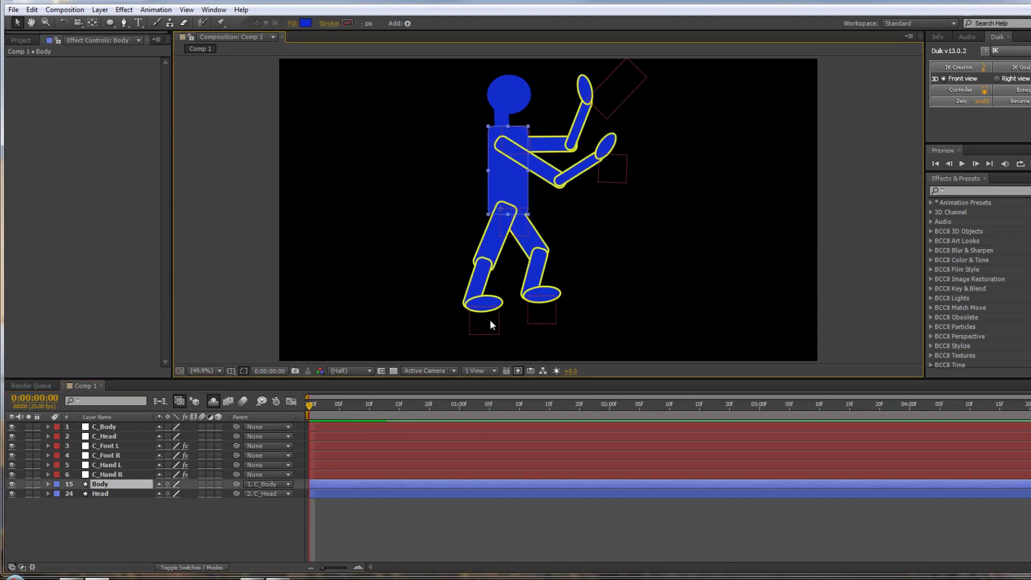
left_click(108, 435)
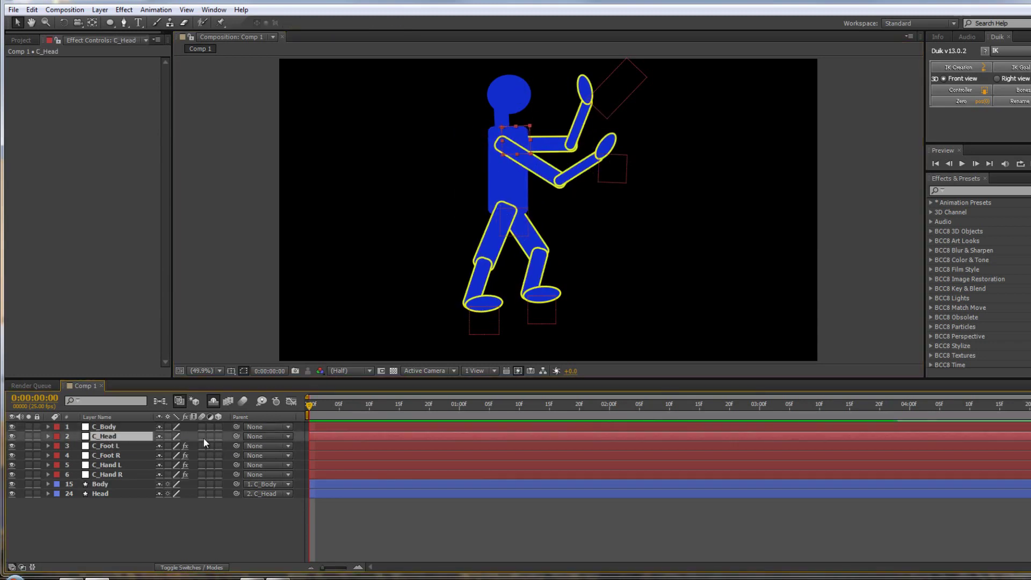
left_click_drag(237, 436, 122, 426)
left_click(117, 427)
left_click_drag(538, 206, 511, 230)
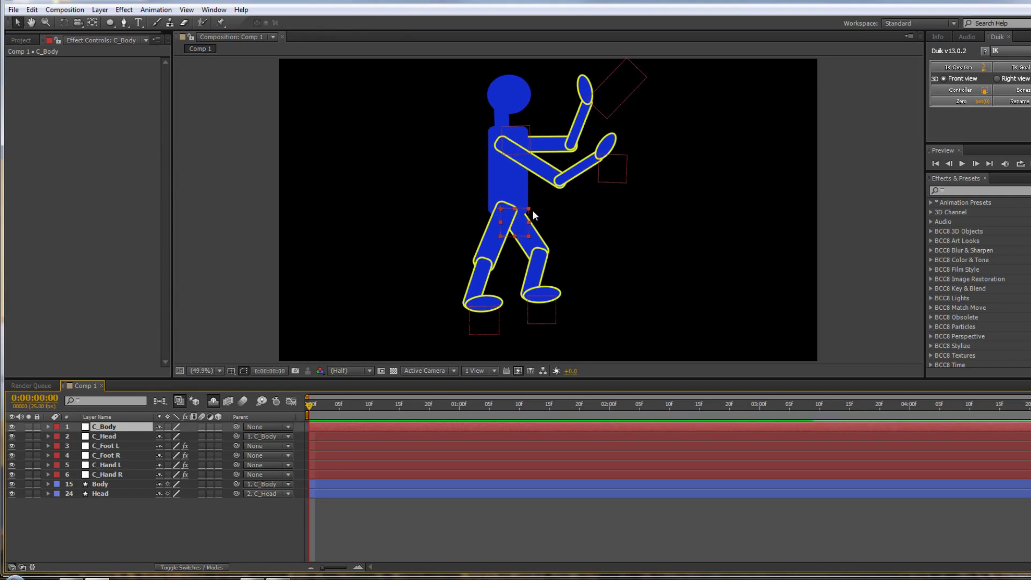
mouse_move(529, 216)
left_mouse_down()
mouse_move(507, 236)
mouse_move(518, 216)
left_mouse_up()
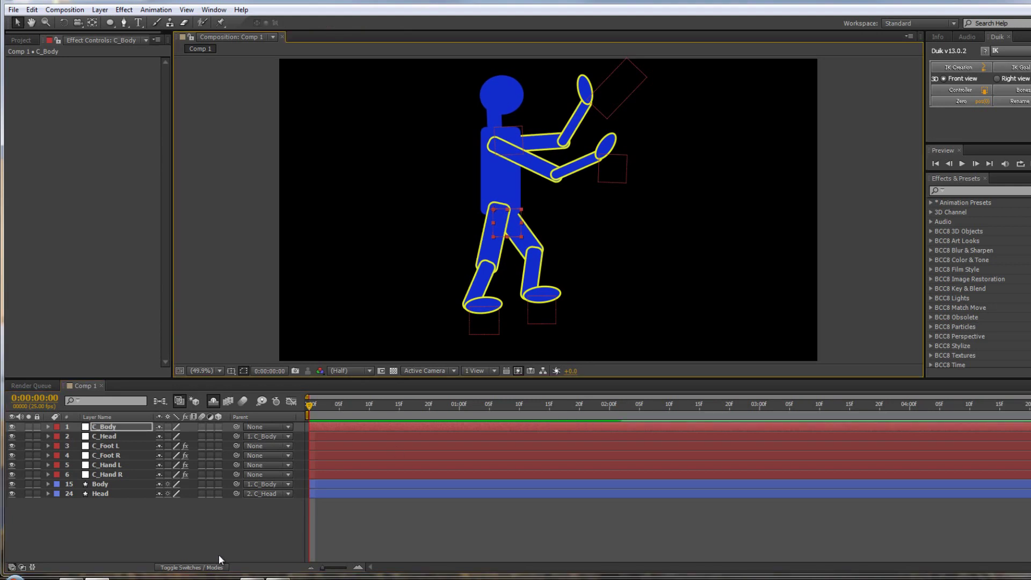
Lock the Body and Head layers and mark both as shy.
left_click(36, 484)
left_click(36, 494)
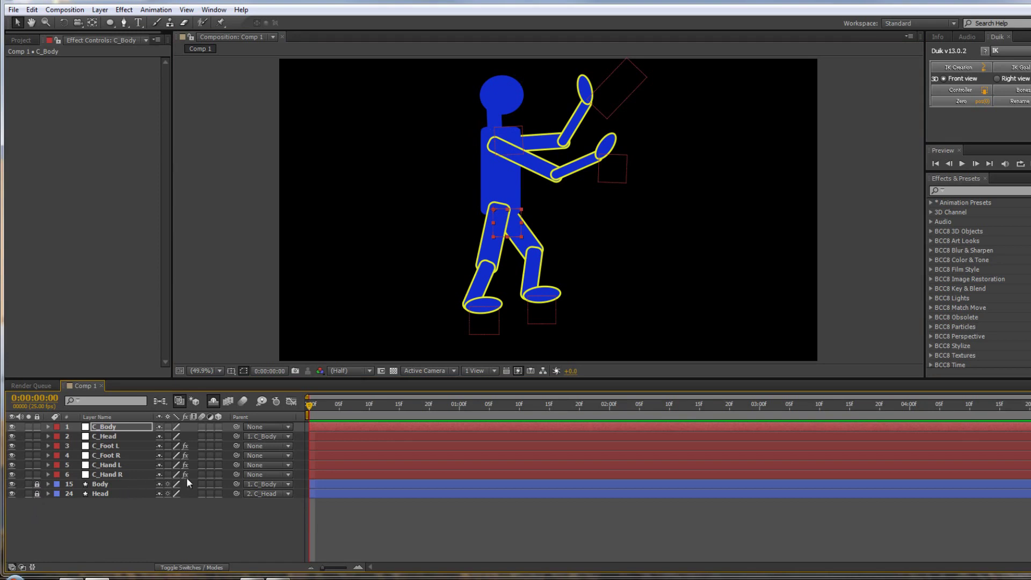
left_click(160, 484)
left_click(160, 484)
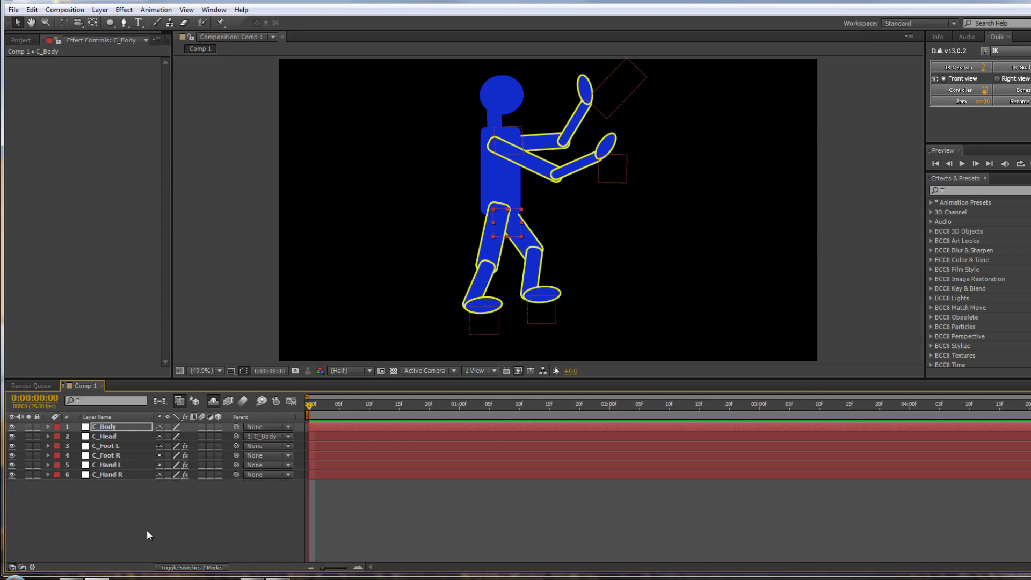
left_click(146, 529)
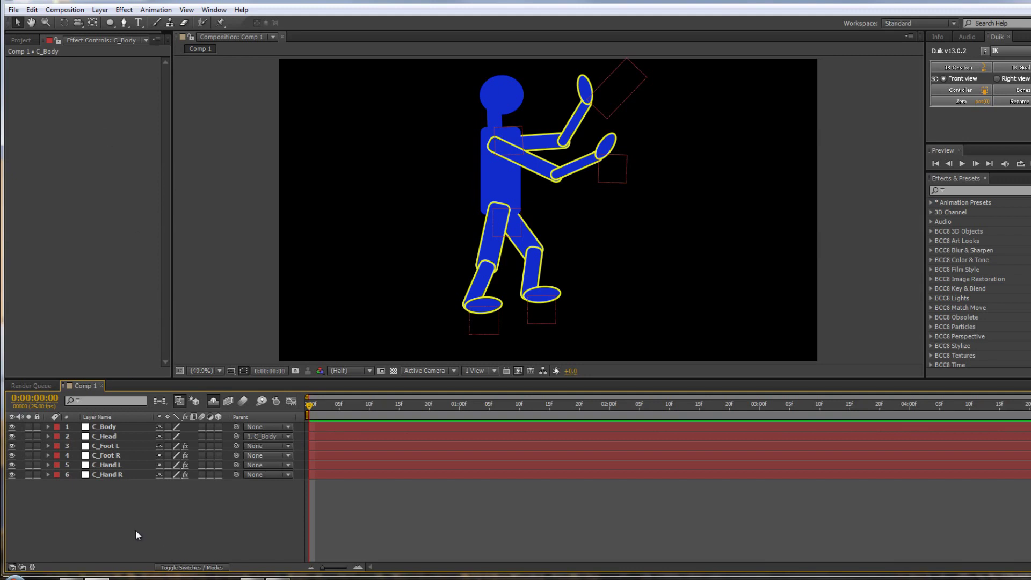
Add a null object named Master and place it just below the figure's feet.
left_click(99, 10)
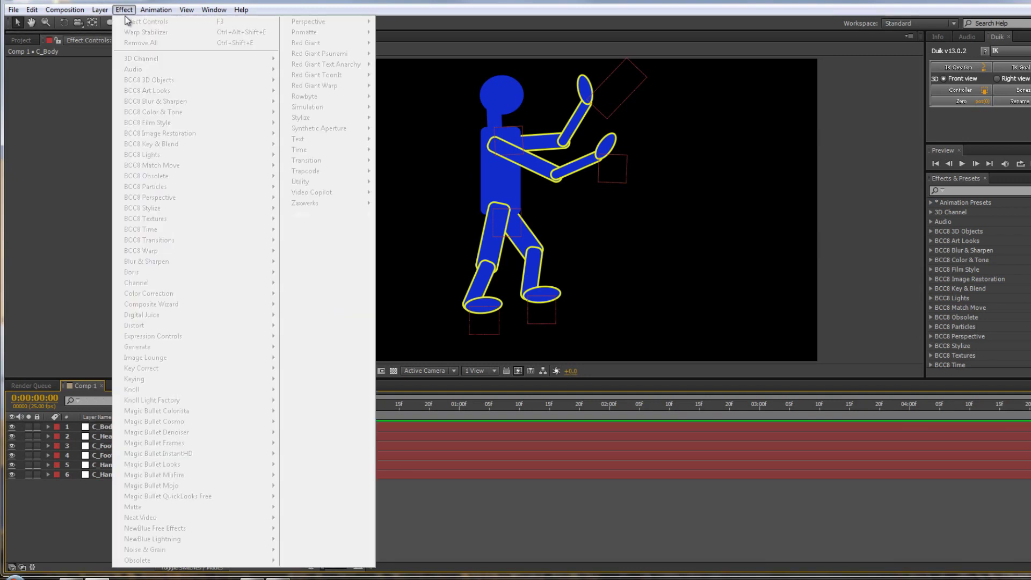
mouse_move(113, 24)
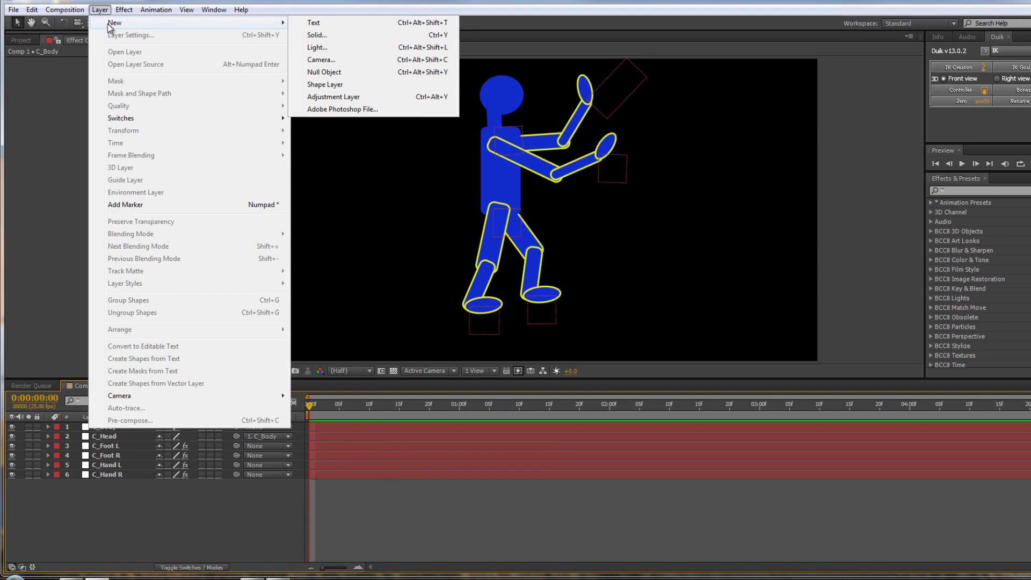
left_click(324, 72)
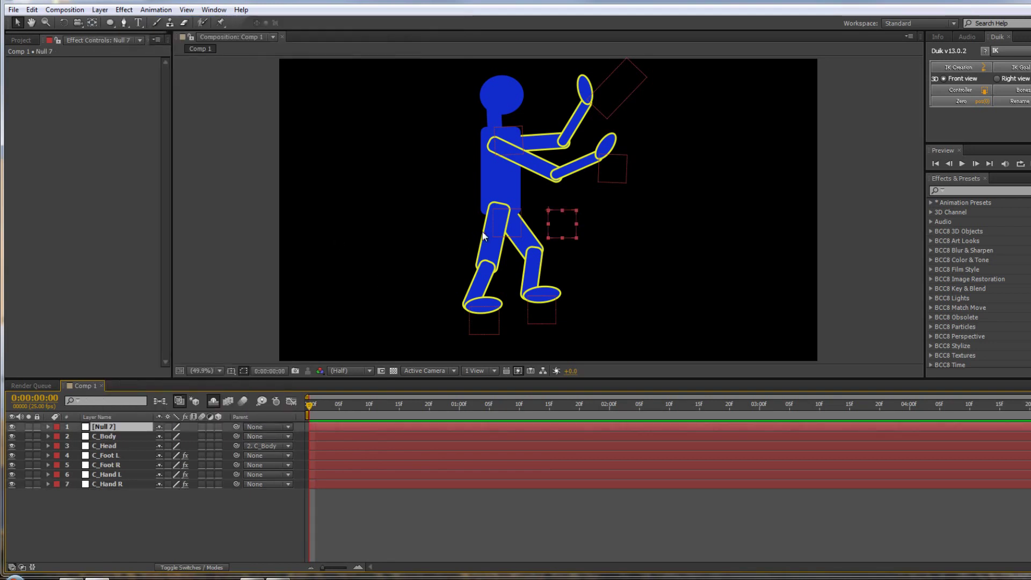
left_click(568, 210)
left_click_drag(570, 214, 529, 320)
key("r")
key("Return")
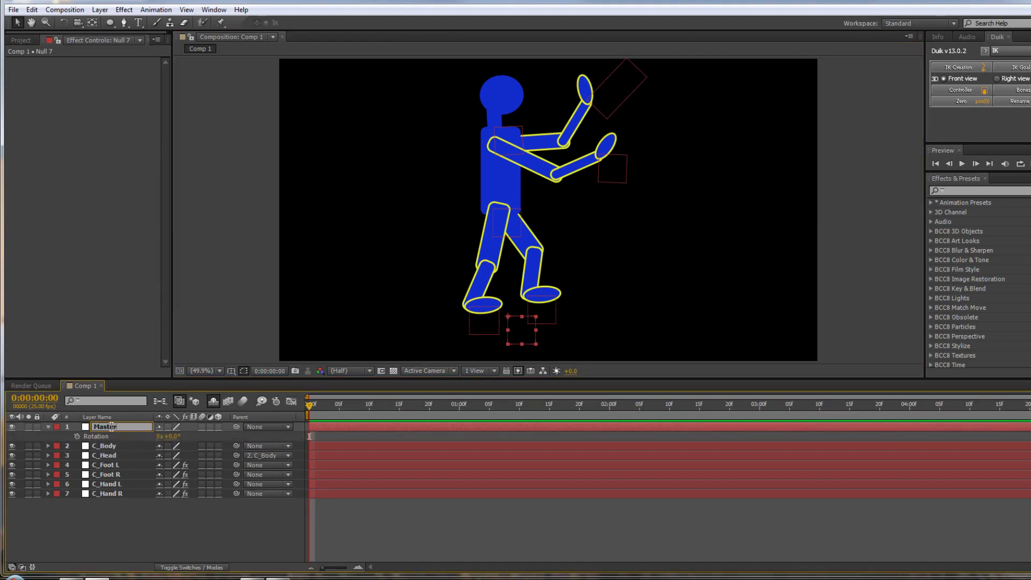
key("Return")
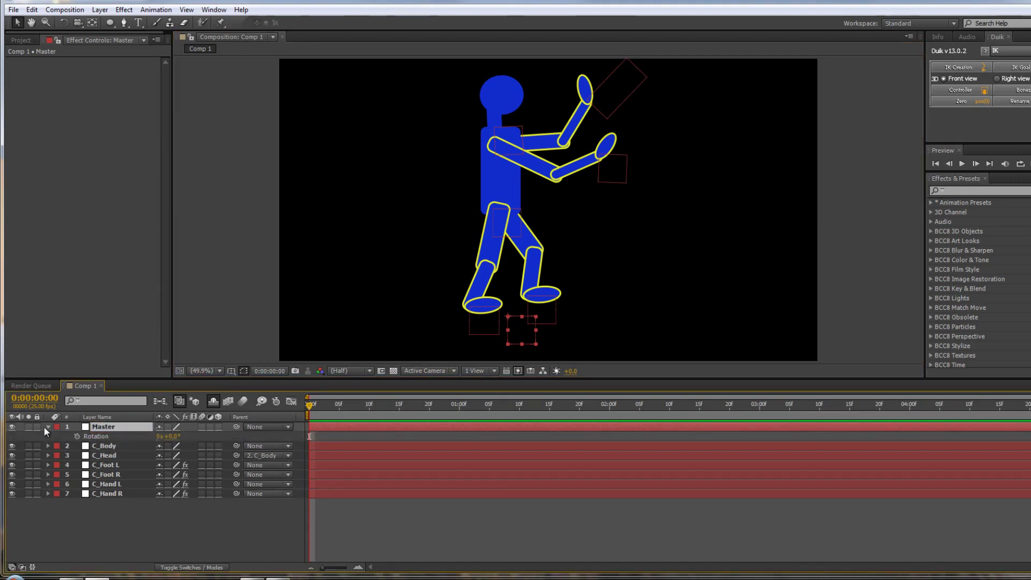
Parent C_Body to the Master null and nudge Master to test.
left_click(101, 427)
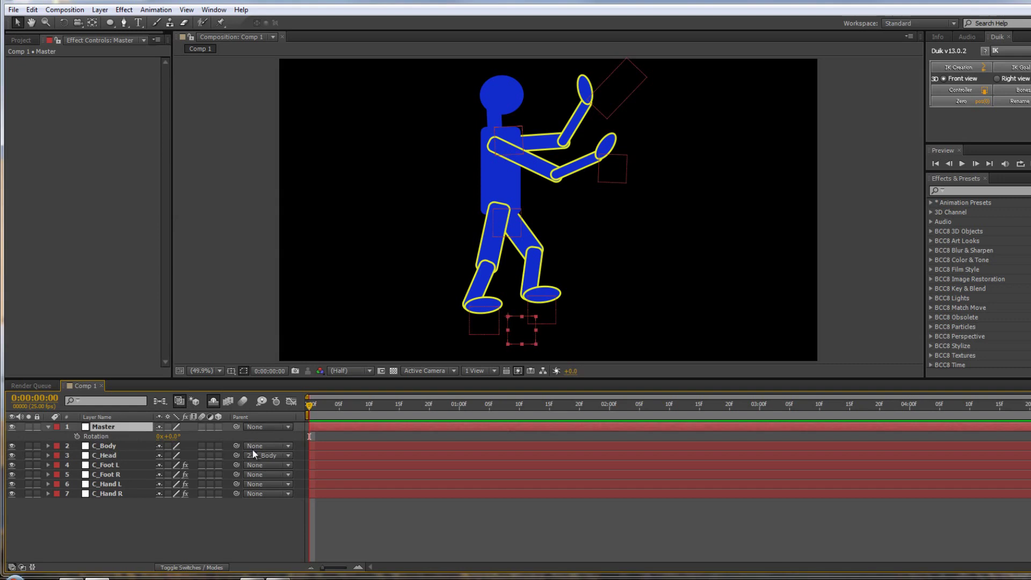
left_click_drag(237, 445, 102, 425)
mouse_move(509, 320)
left_mouse_down()
mouse_move(615, 314)
mouse_move(455, 324)
mouse_move(596, 316)
mouse_move(512, 322)
left_mouse_up()
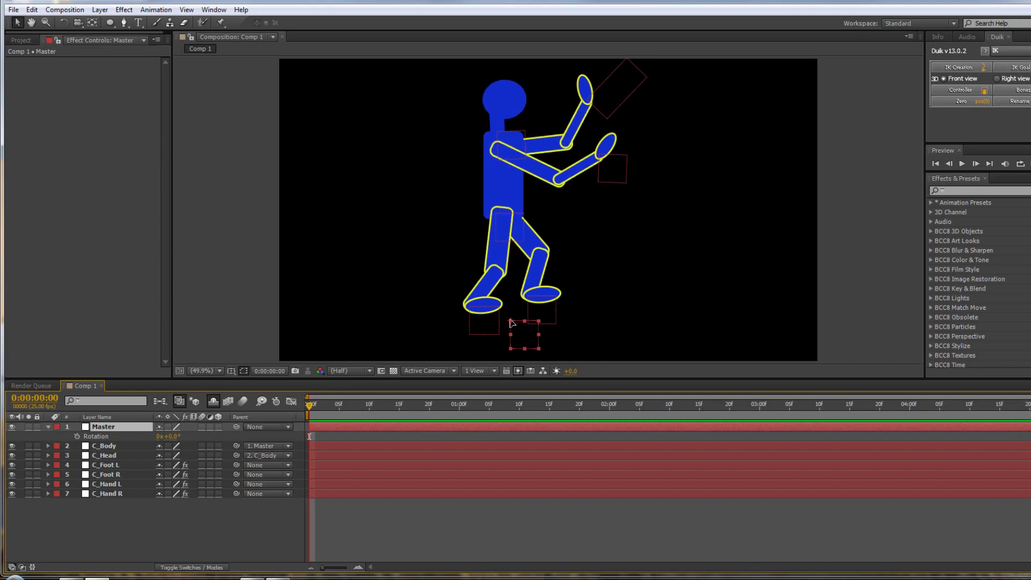
Parent C_Foot L and C_Foot R to Master and drag Master to check.
left_click(110, 465)
left_click(115, 473, "shift")
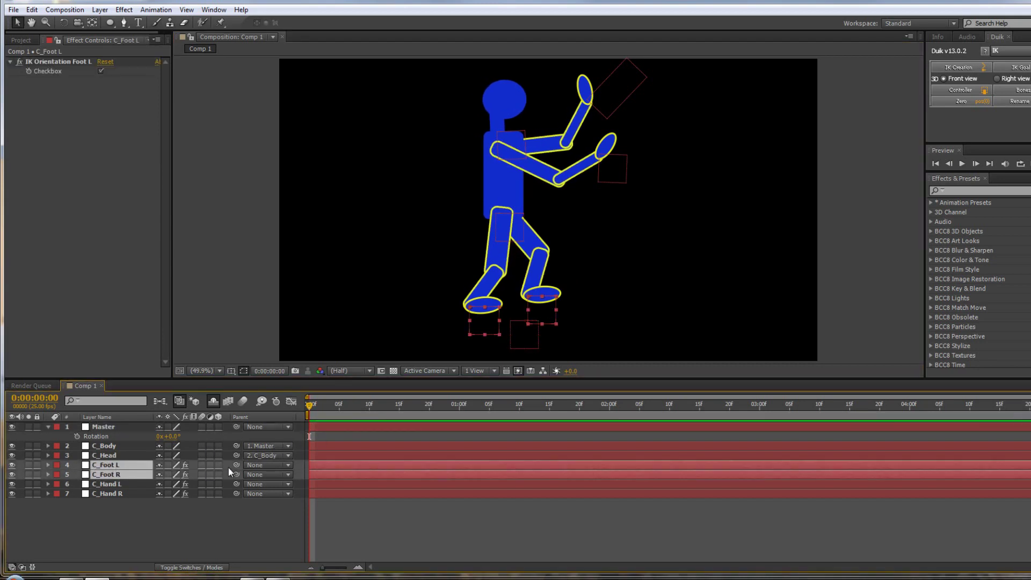
left_click_drag(234, 462, 131, 426)
left_click(507, 346)
left_click(512, 346)
mouse_move(525, 335)
left_mouse_down()
mouse_move(587, 338)
mouse_move(484, 322)
mouse_move(549, 322)
mouse_move(525, 322)
left_mouse_up()
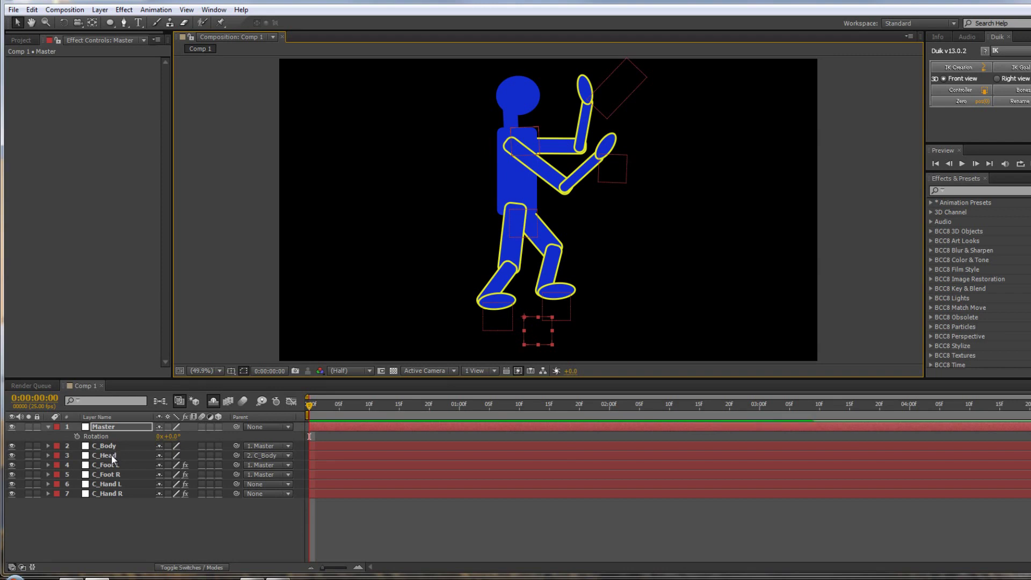
Parent C_Hand L and C_Hand R to Master and shift the puppet left.
left_click(111, 484)
left_click(111, 493, "shift")
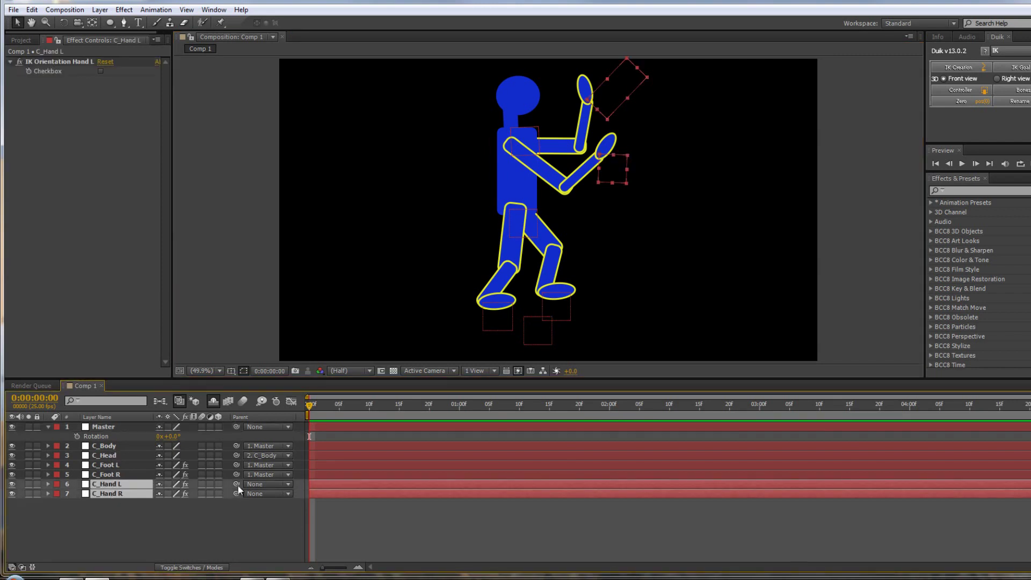
left_click_drag(237, 494, 115, 426)
left_click(525, 318)
left_click_drag(531, 318, 480, 315)
Raise the left foot and move the right foot down-left, bending the IK legs.
left_click(185, 517)
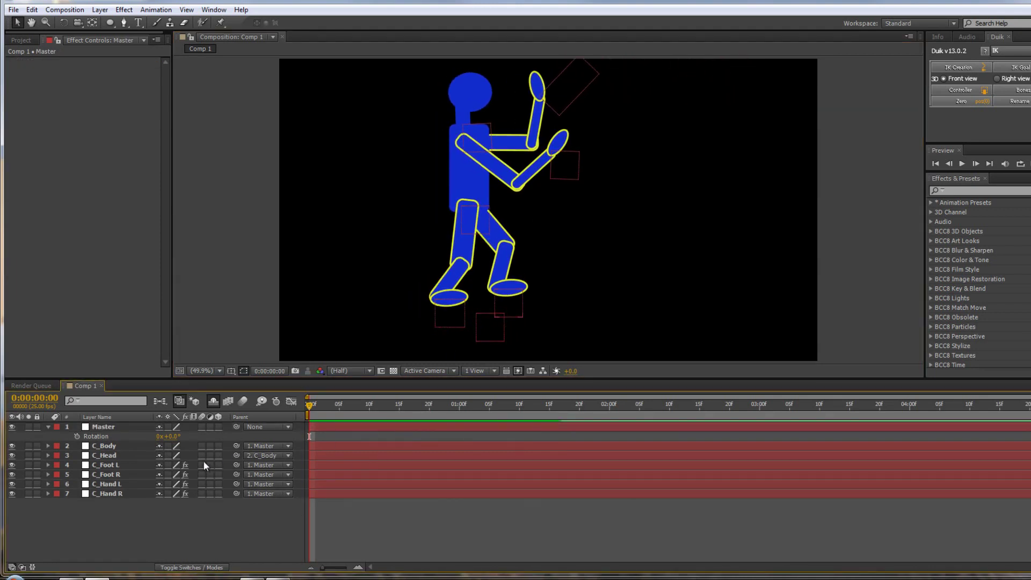
left_click(122, 446)
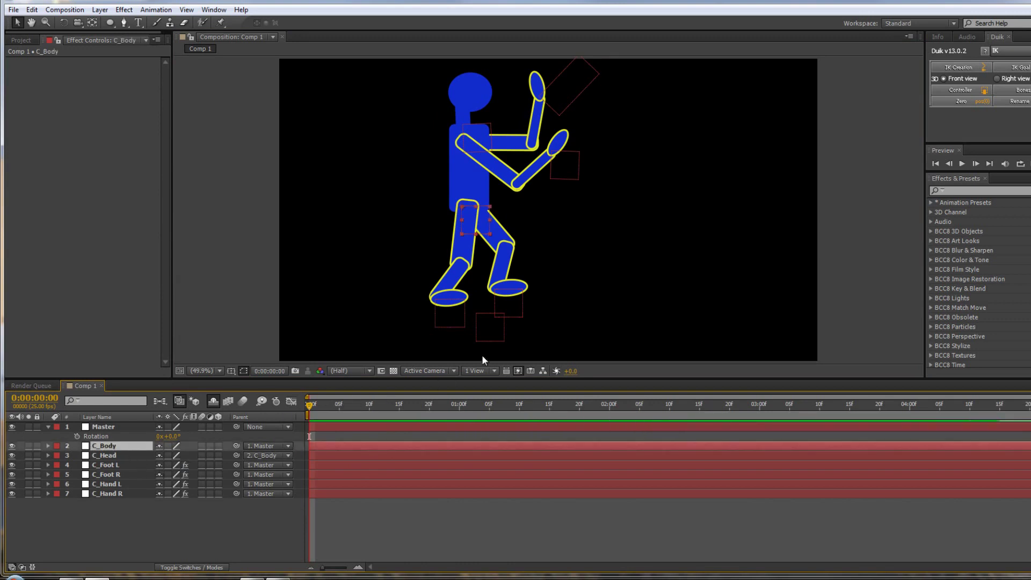
left_click(520, 310)
left_click_drag(520, 305, 513, 283)
left_click(461, 304)
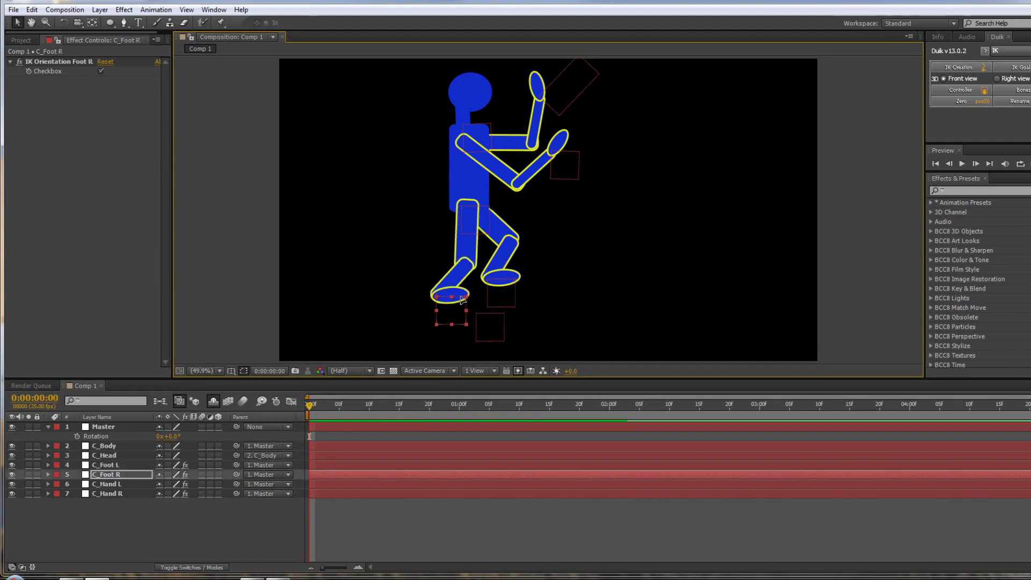
left_click_drag(461, 304, 453, 334)
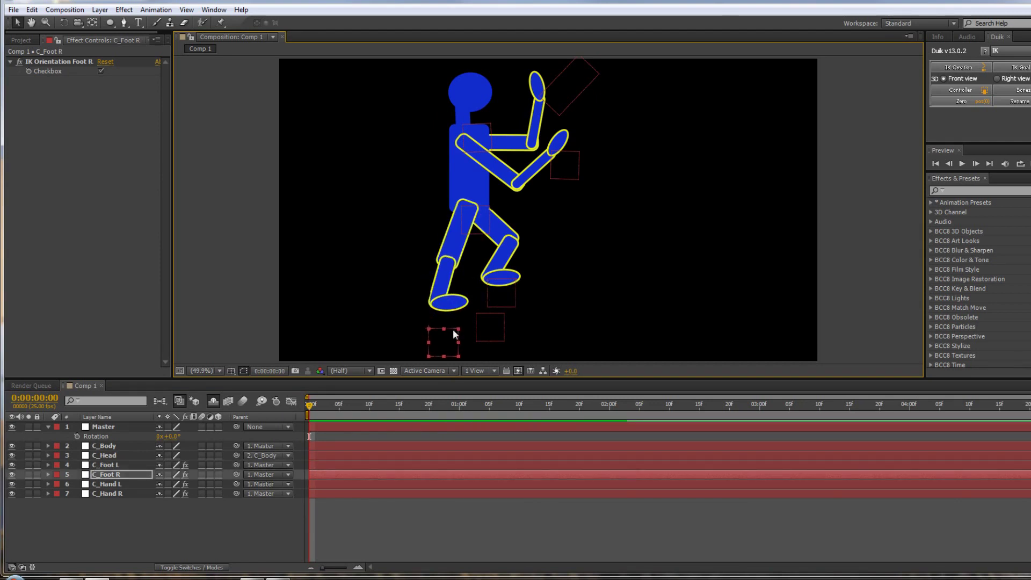
Move the right hand, shrink the left hand controller, and lower the left hand to bend the arms.
left_click(574, 149)
mouse_move(575, 175)
left_mouse_down()
mouse_move(562, 214)
mouse_move(566, 182)
left_mouse_up()
left_click(565, 102)
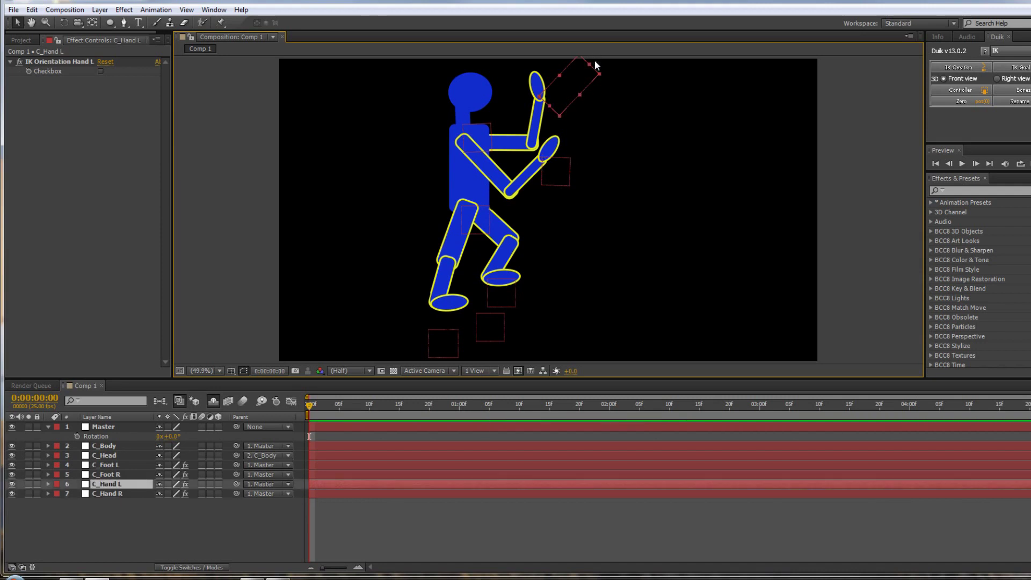
left_click_drag(580, 79, 568, 97)
left_click(576, 96)
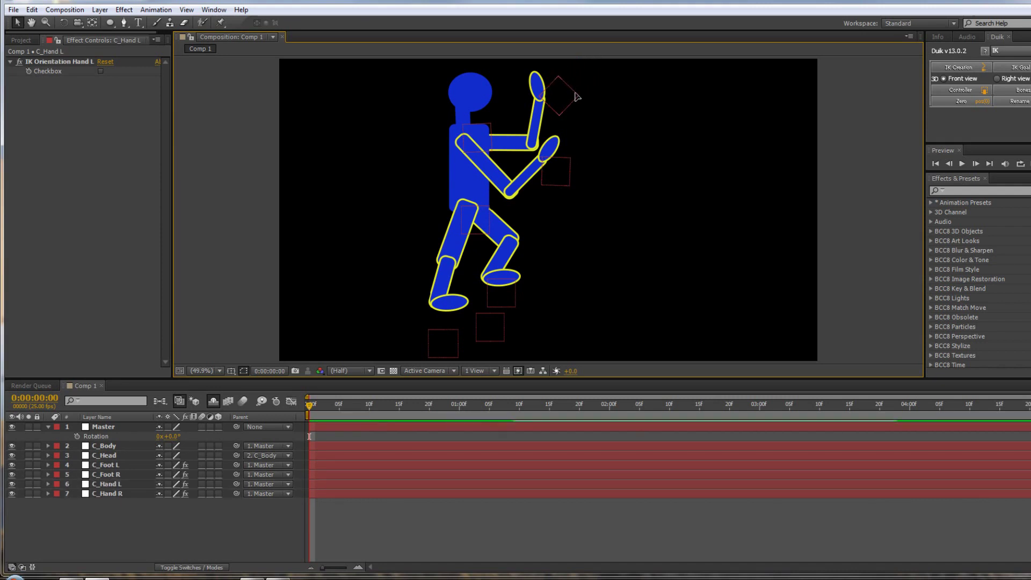
left_click(577, 97)
left_click_drag(577, 97, 575, 132)
Tilt the head clockwise about the neck with the Rotation tool.
key("w")
left_click(486, 127)
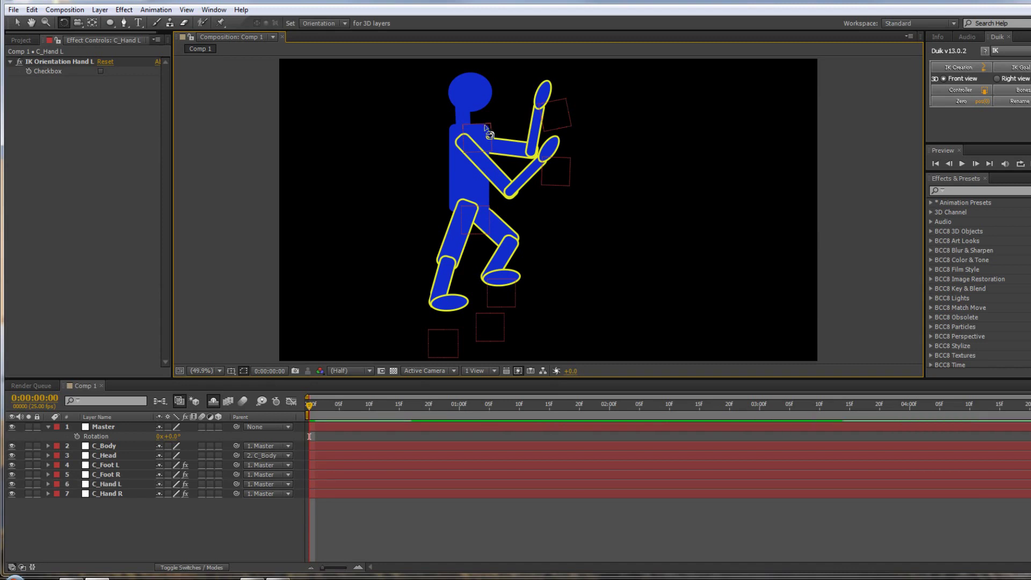
left_click_drag(485, 127, 481, 151)
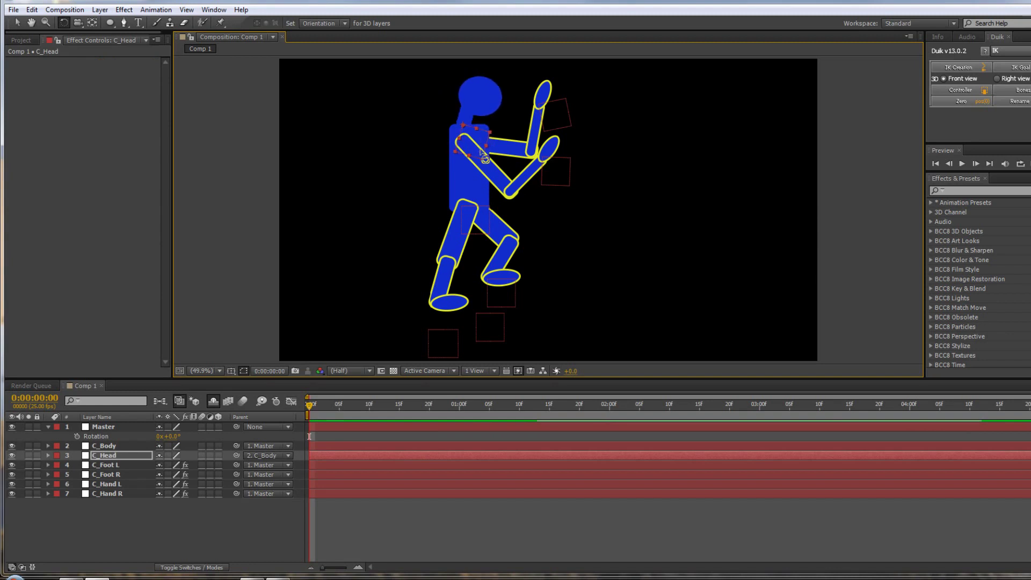
Scale the Master controller so the whole rig becomes slightly wider.
left_click(495, 318)
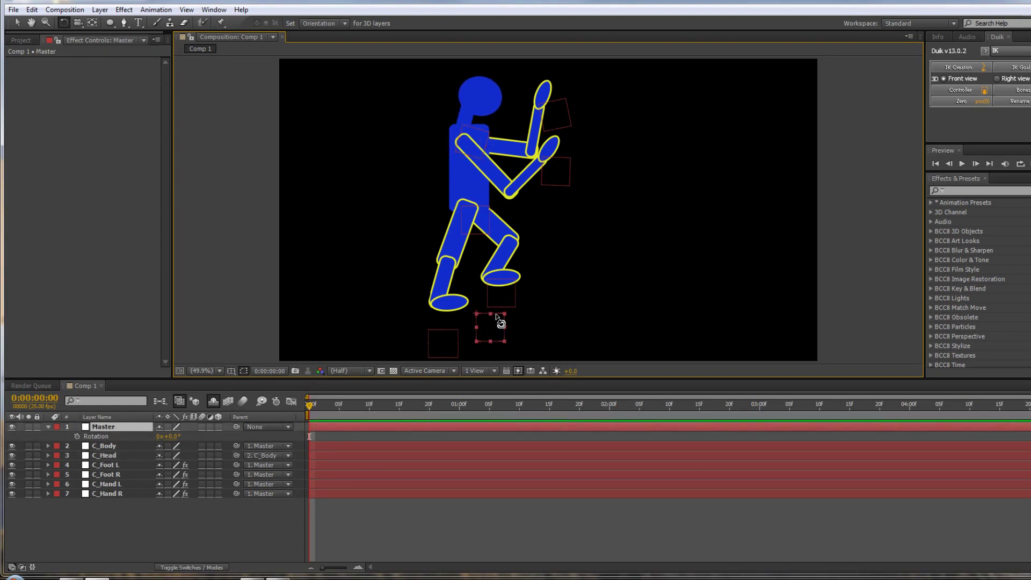
key("v")
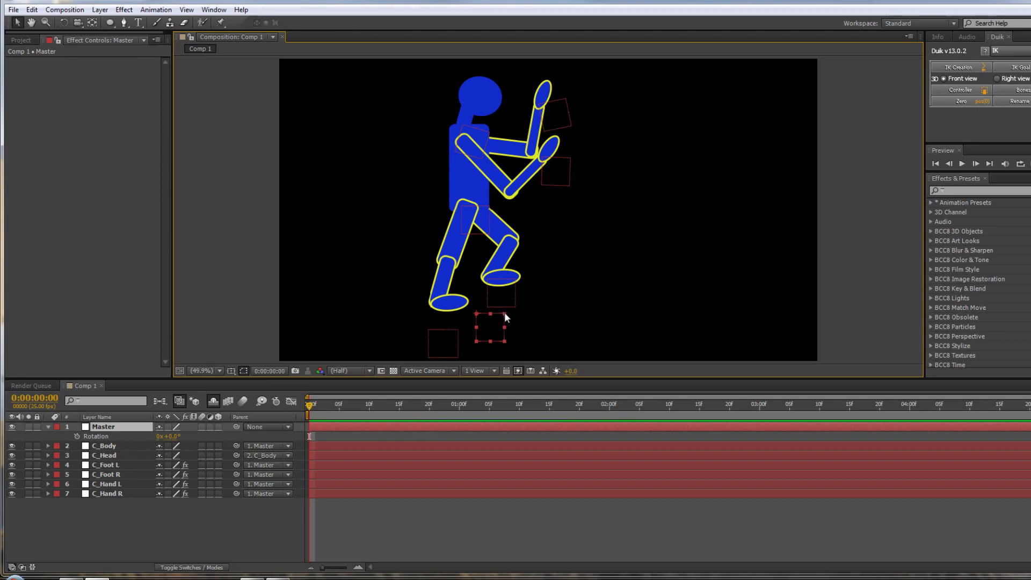
mouse_move(504, 313)
left_mouse_down()
mouse_move(543, 311)
mouse_move(487, 314)
mouse_move(507, 314)
left_mouse_up()
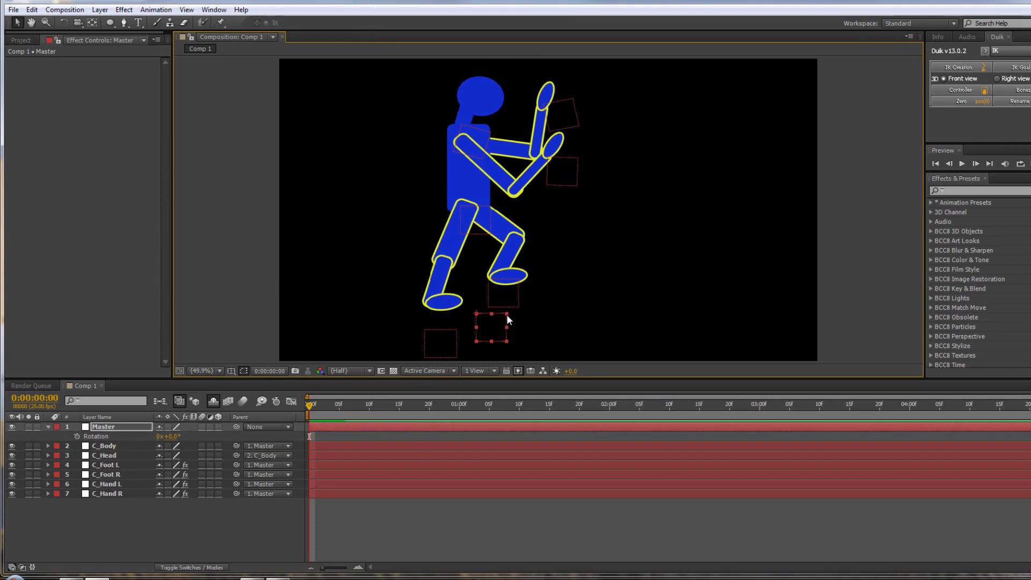
mouse_move(507, 314)
left_mouse_down()
mouse_move(517, 319)
mouse_move(487, 317)
mouse_move(511, 315)
left_mouse_up()
key("Return")
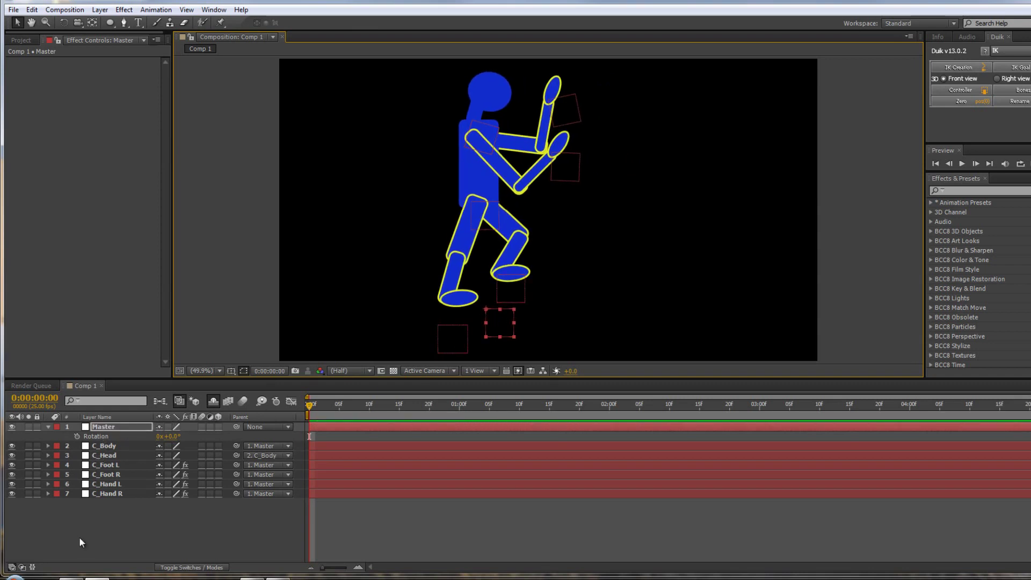
Reveal Position and Rotation for all seven controllers, including Master, and enlarge the timeline.
left_click_drag(96, 511, 102, 444)
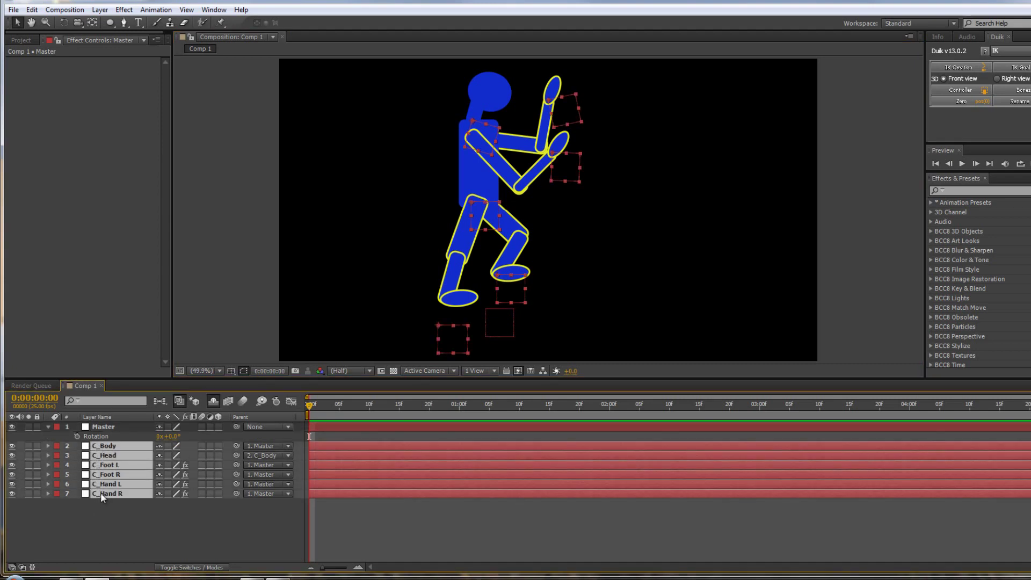
key("p")
key("shift+r")
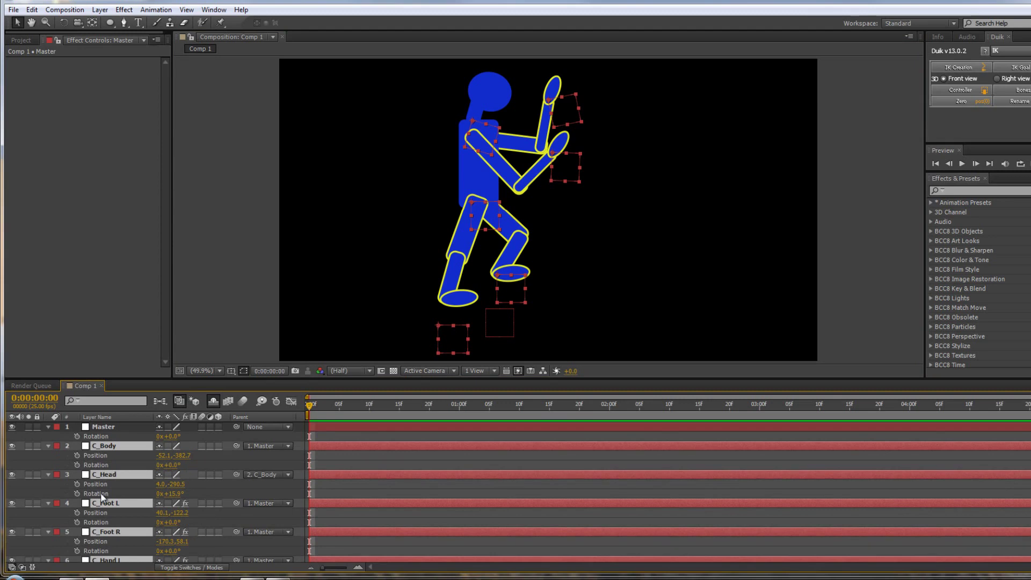
left_click(104, 428)
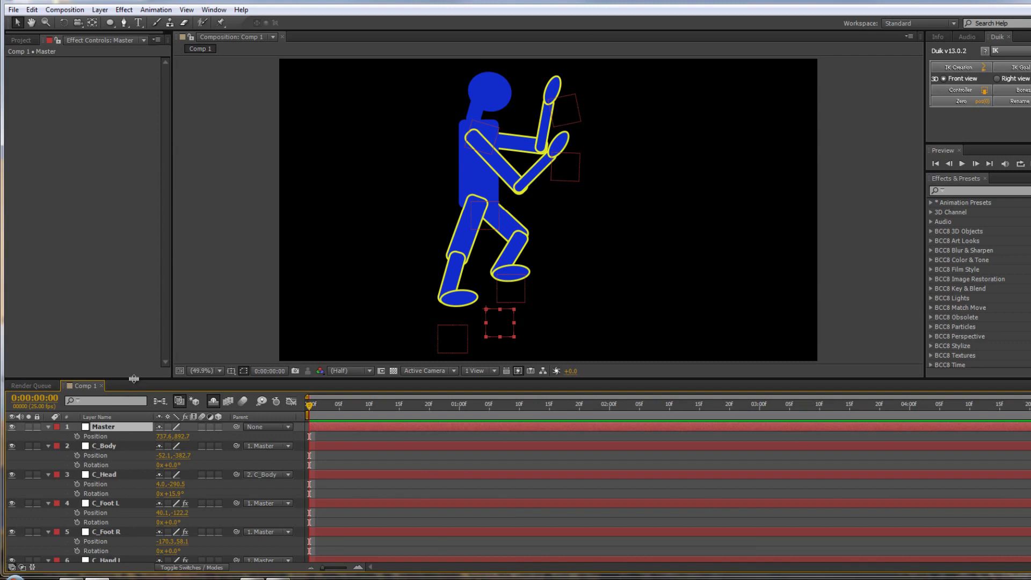
left_click_drag(133, 377, 151, 313)
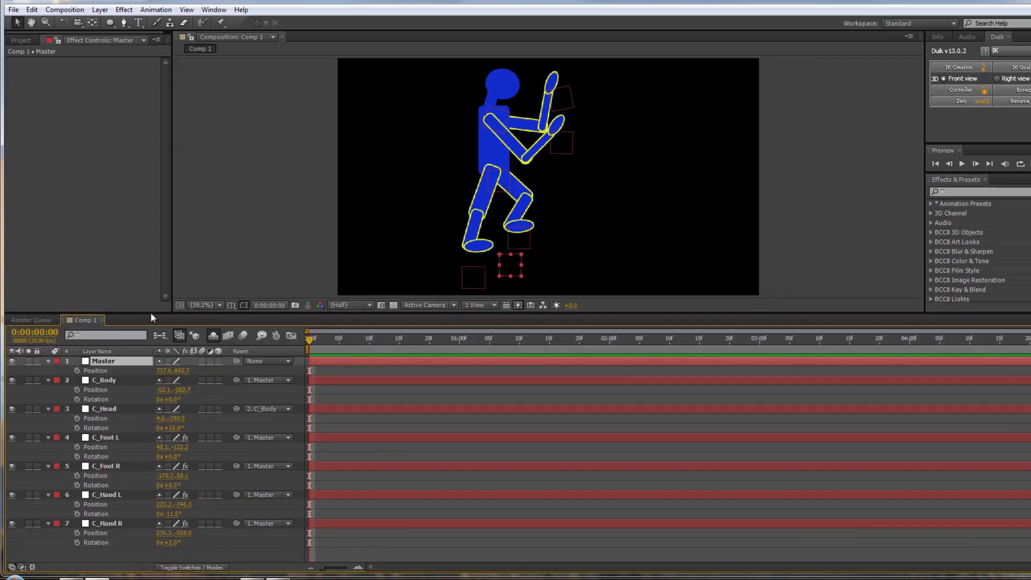
Raise the right foot to bend the leg, and nudge the left foot and right hand.
left_click(476, 267)
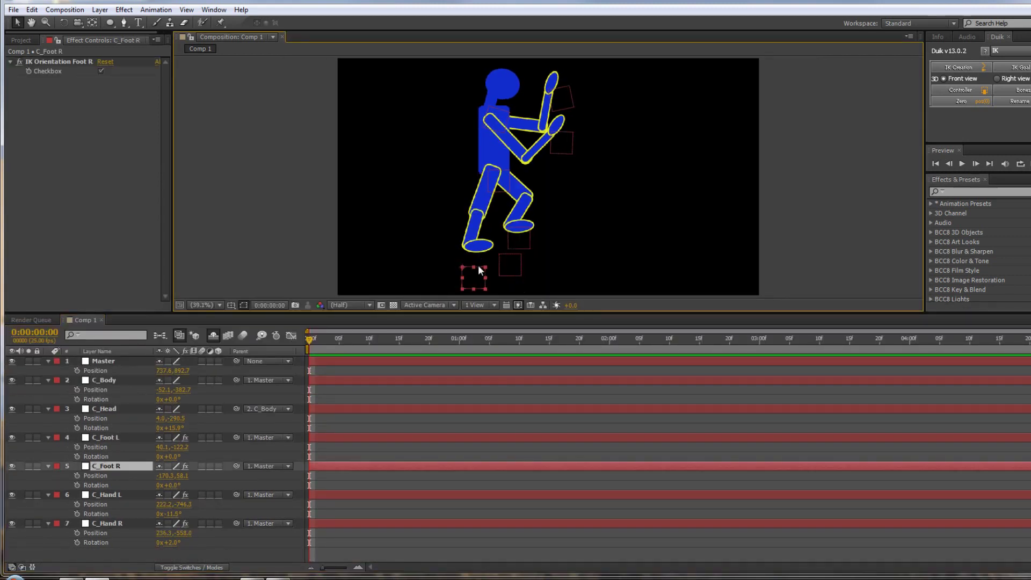
left_click(478, 266)
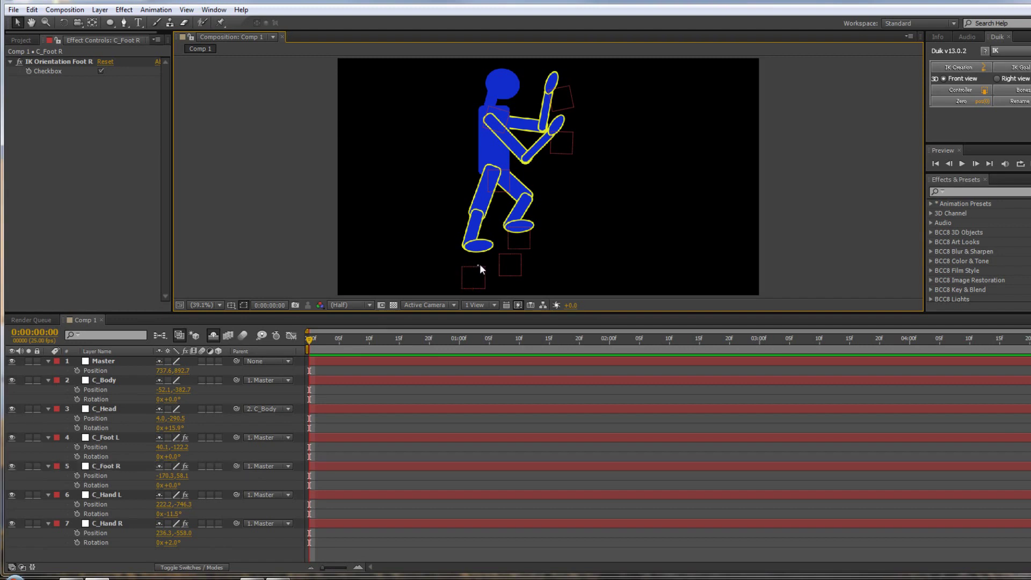
left_click_drag(479, 265, 548, 209)
left_click(525, 230)
left_click_drag(563, 142, 567, 141)
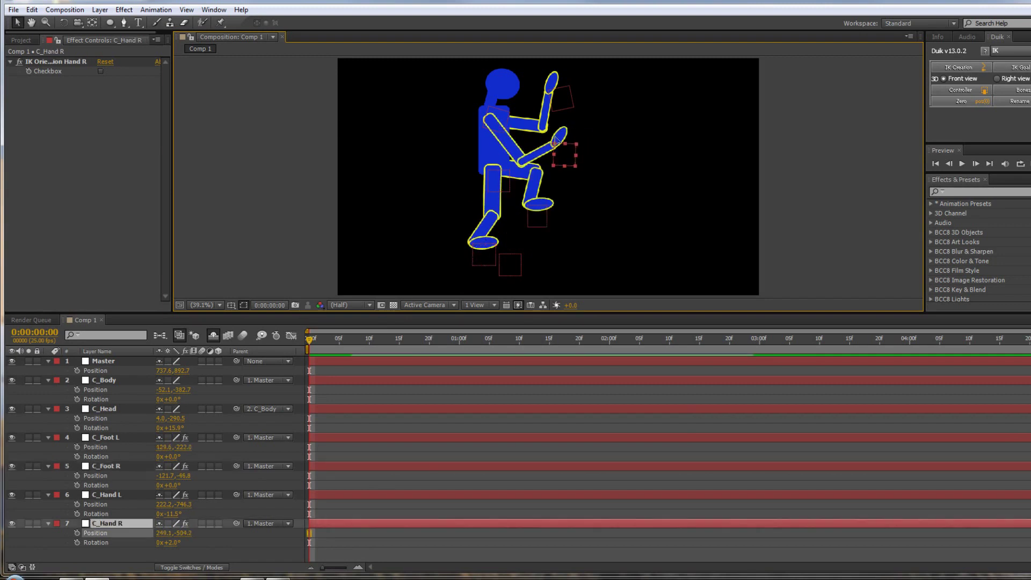
Tilt the head the other way with the Rotation tool.
left_click(507, 116)
key("w")
mouse_move(509, 115)
left_mouse_down()
mouse_move(502, 108)
mouse_move(520, 132)
left_mouse_up()
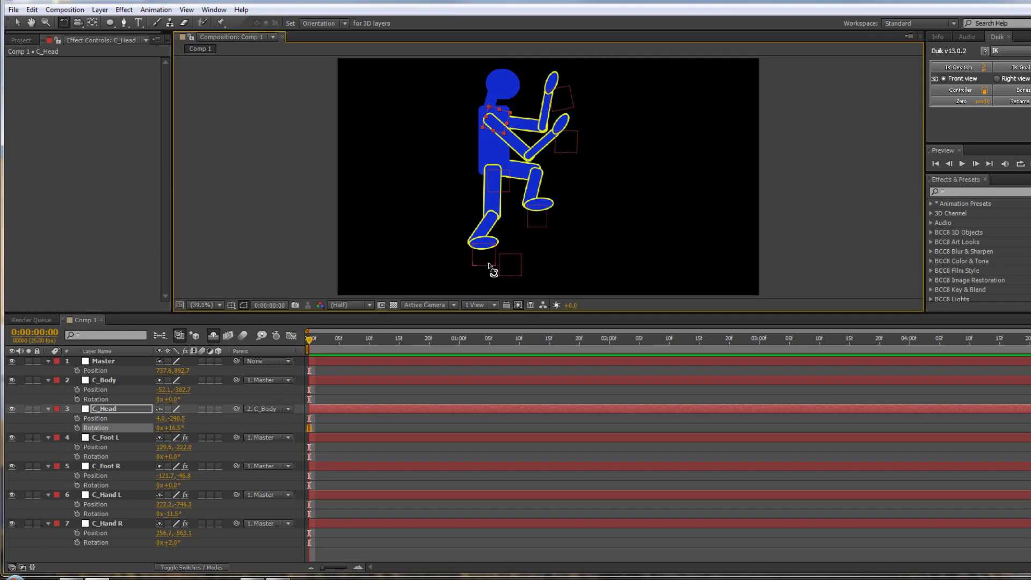
Rotate the right foot controller to 23°, shift it up-left, then show the duduf.net Donate page.
mouse_move(491, 259)
left_mouse_down()
mouse_move(498, 244)
mouse_move(495, 259)
mouse_move(472, 248)
mouse_move(477, 258)
left_mouse_up()
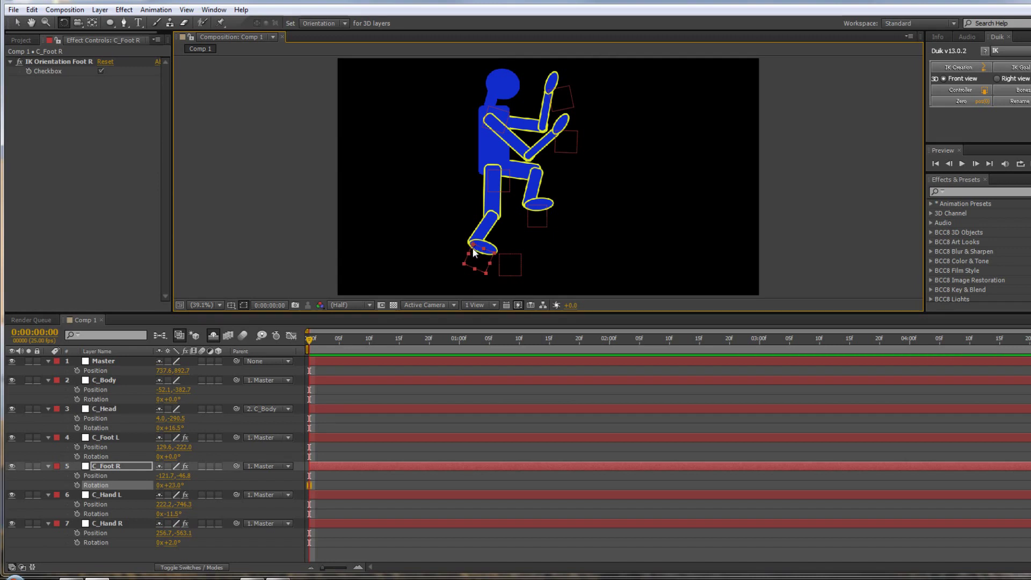
key("v")
left_click_drag(474, 248, 479, 231)
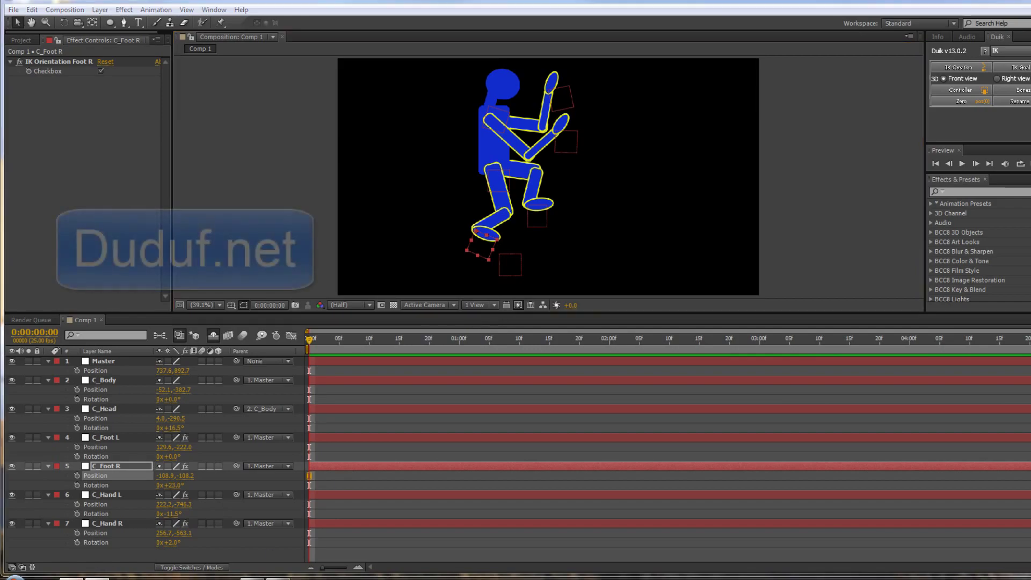
left_click(91, 574)
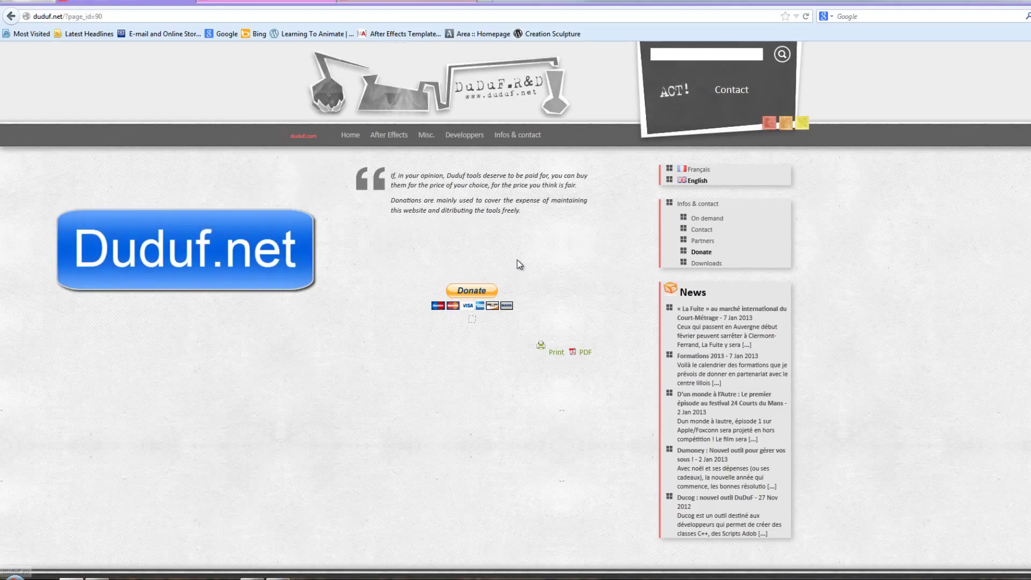